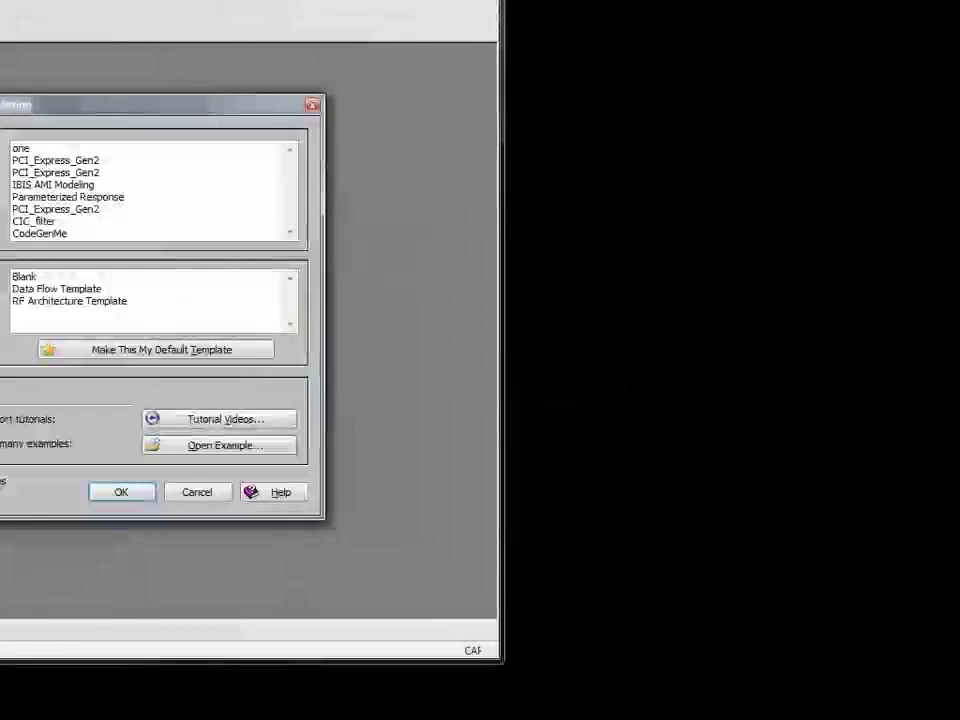
- Dismiss the startup dialog without opening anything and focus the empty schematic
left_click(186, 494)
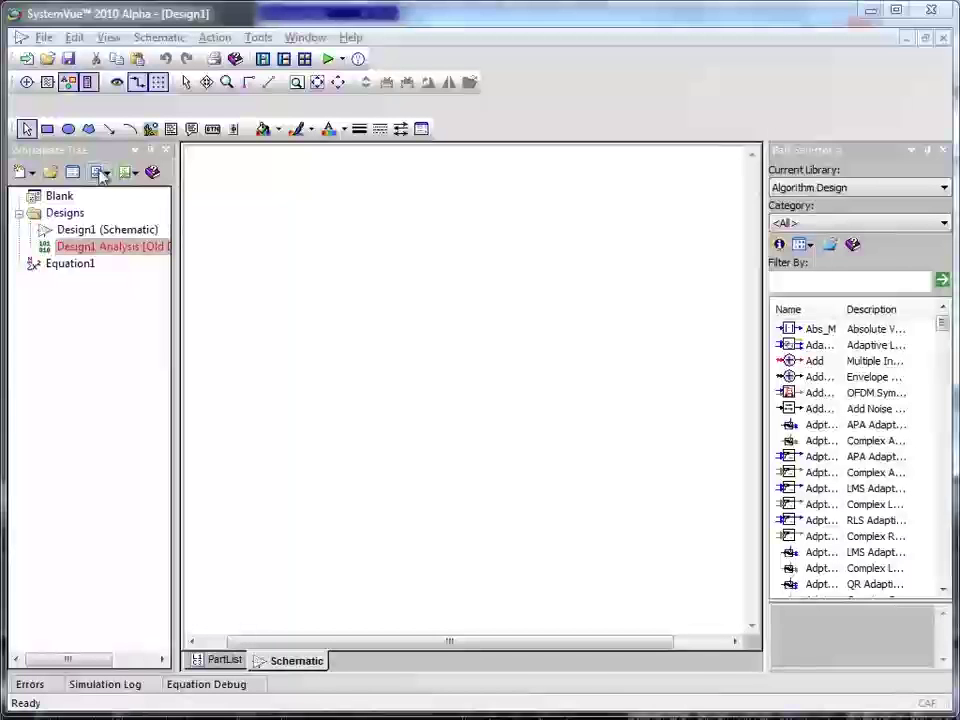
left_click(93, 152)
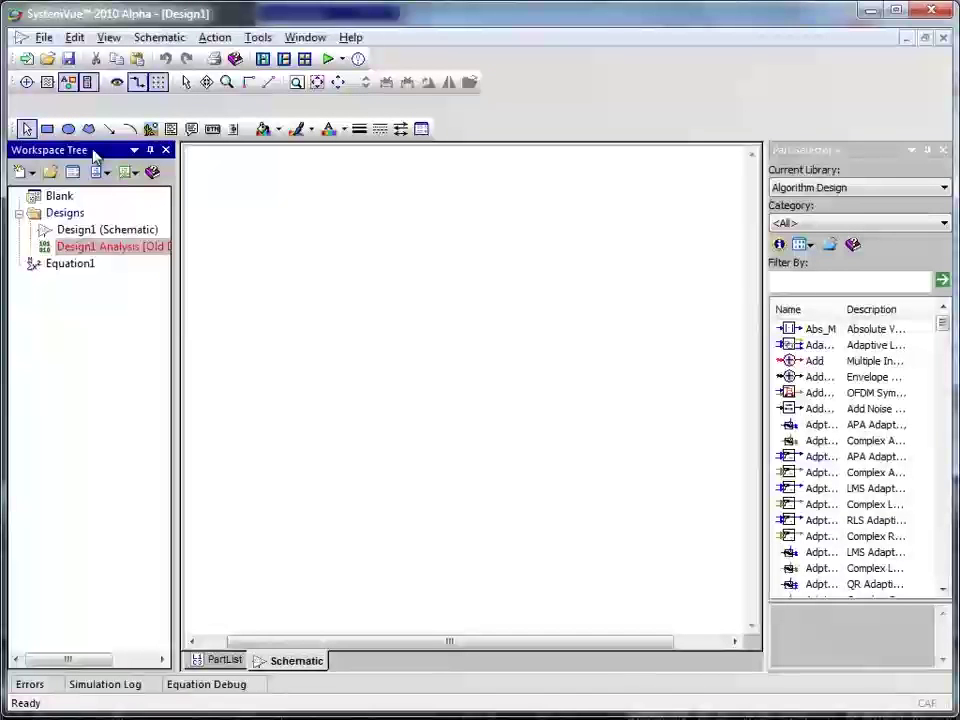
left_click(325, 267)
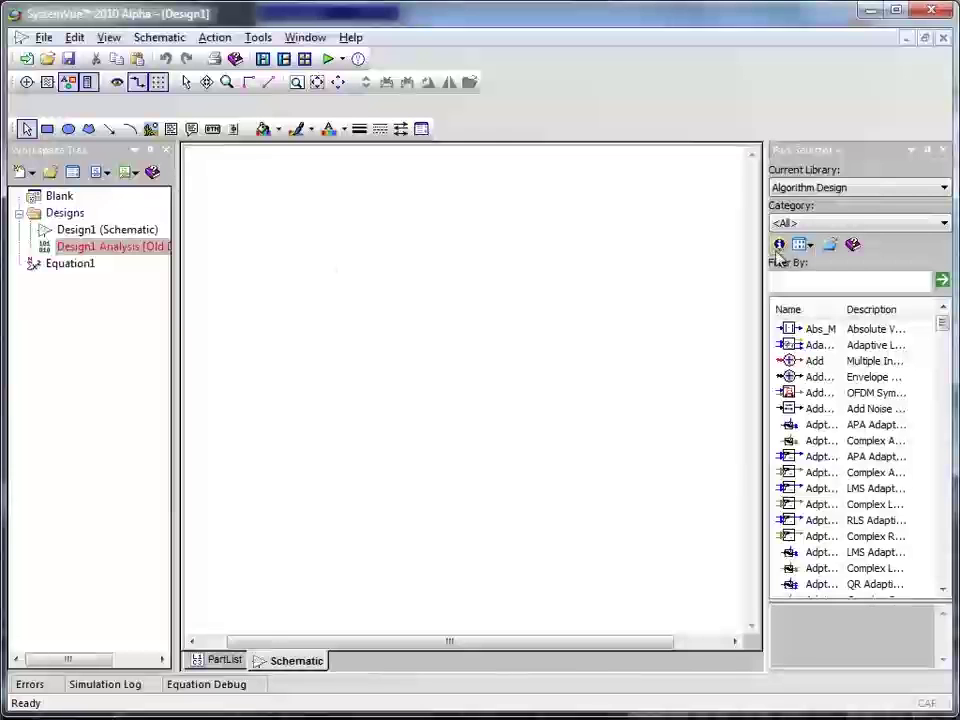
- Show the Algorithm Design library's IBIS-AMI Transceivers parts in the Part Selector
left_click(868, 160)
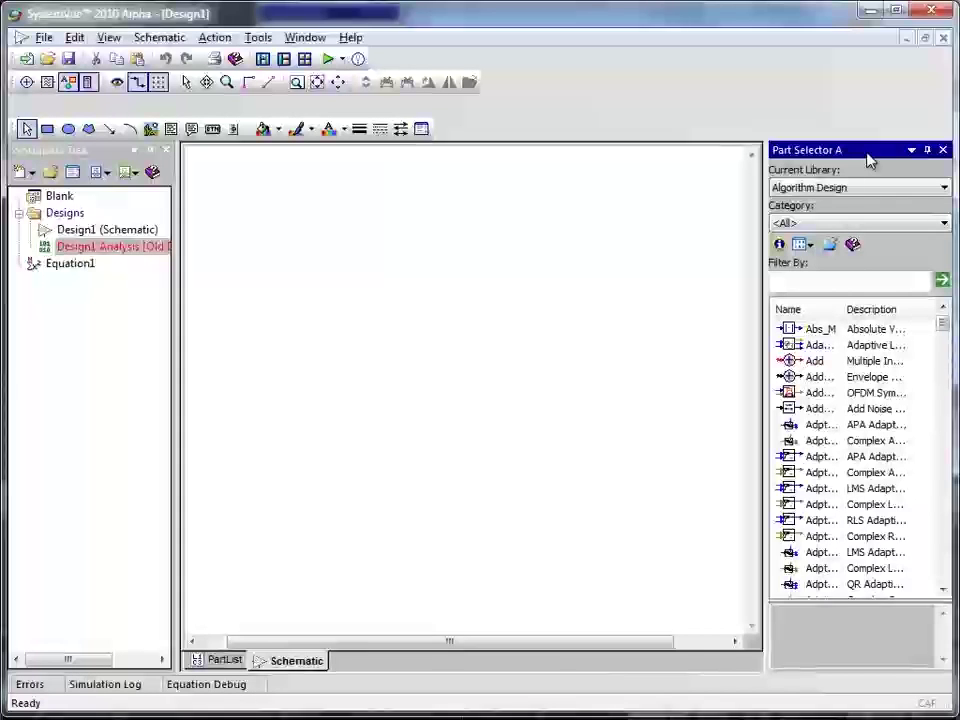
left_click(904, 193)
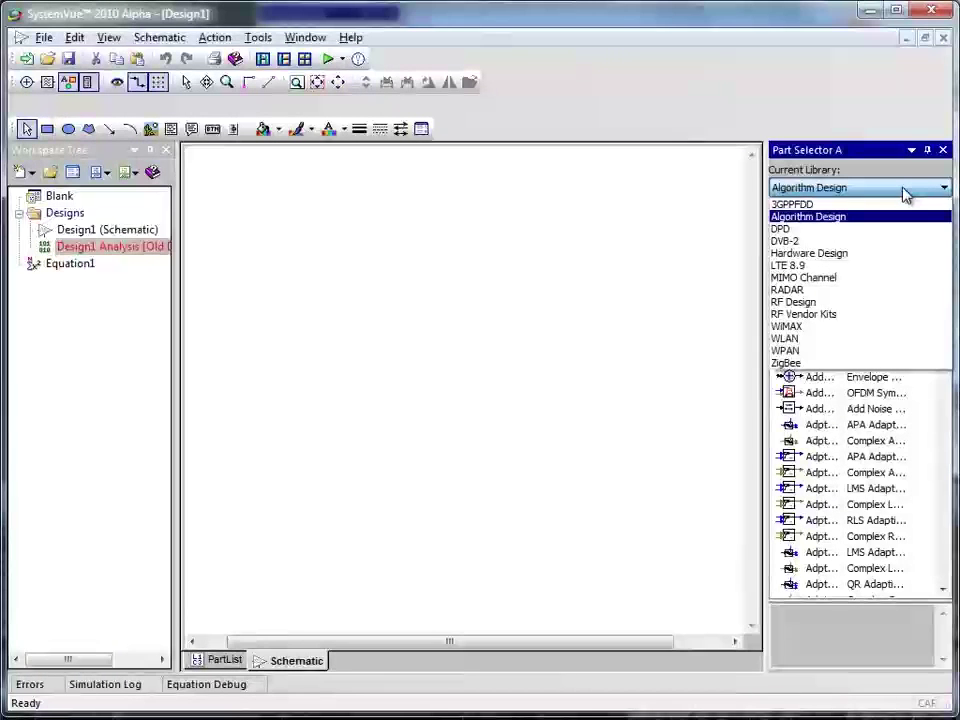
left_click(903, 194)
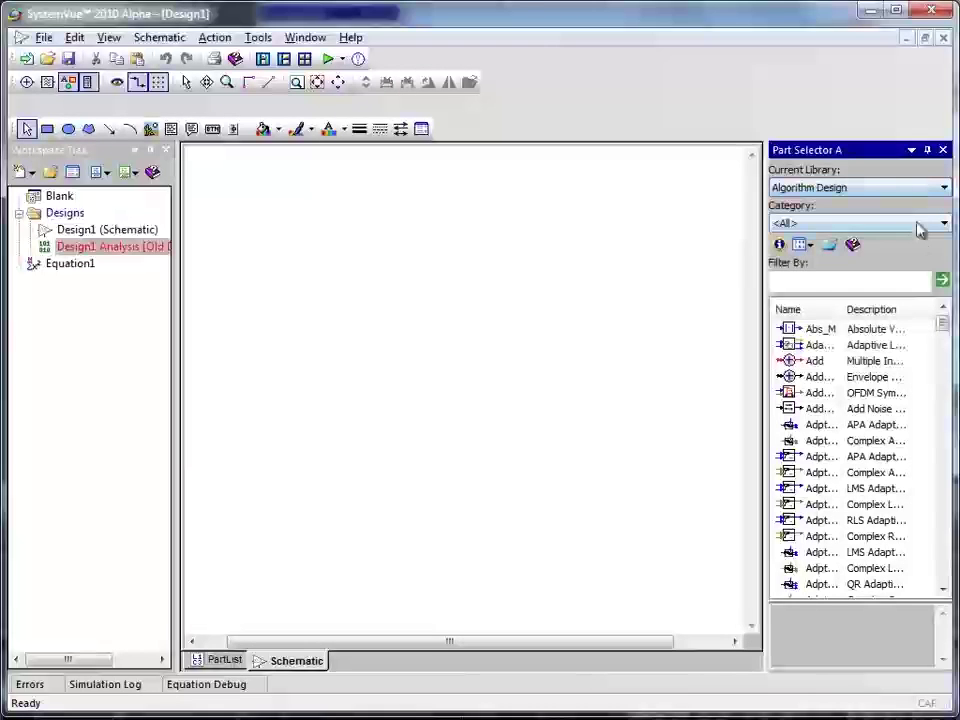
left_click(918, 227)
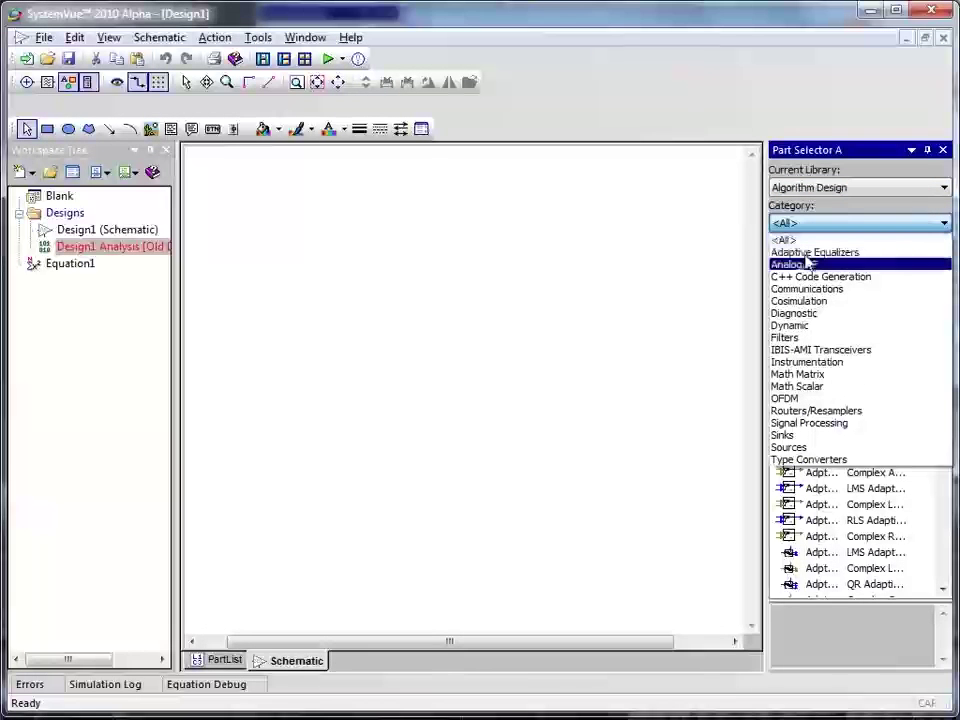
left_click(584, 363)
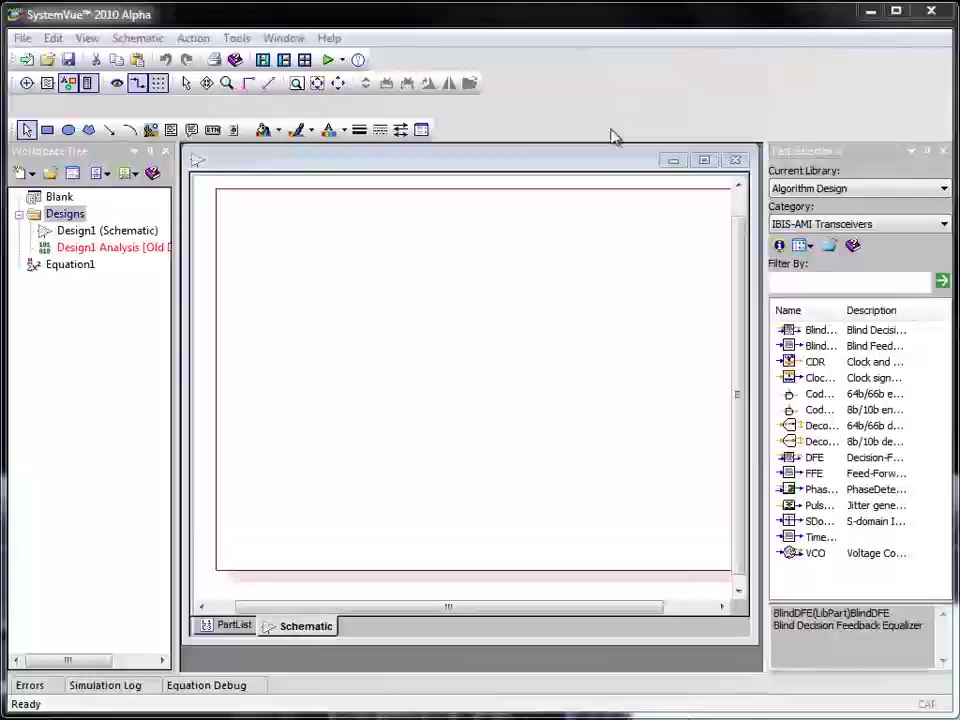
- Add a sub-network model named PCIE_TX, close Design1 and maximize PCIE_TX's schematic
right_click(74, 224)
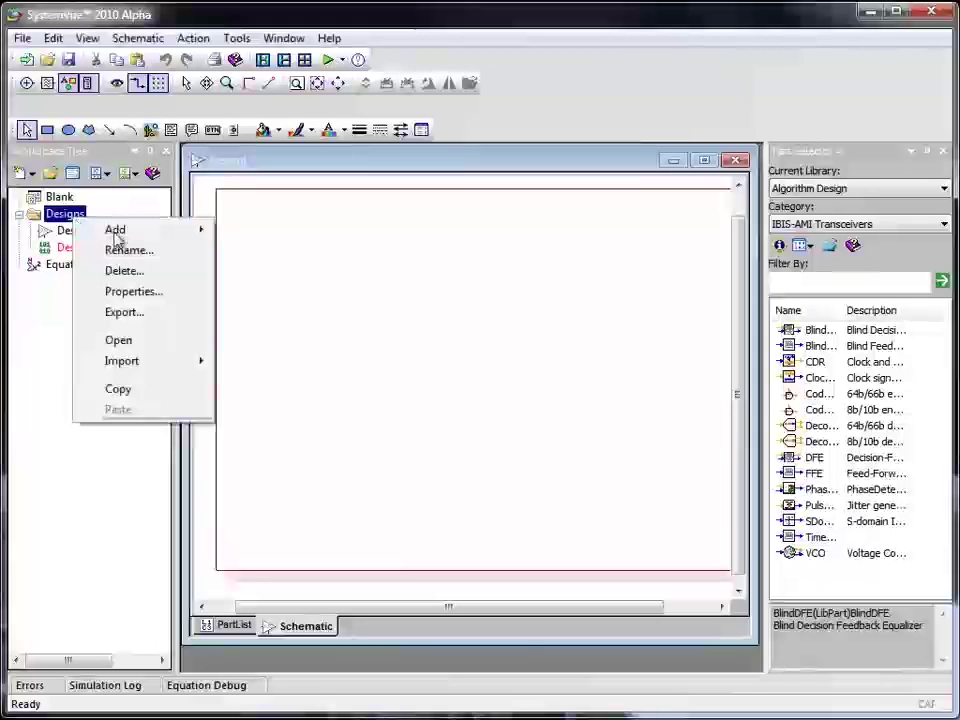
mouse_move(112, 230)
mouse_move(248, 284)
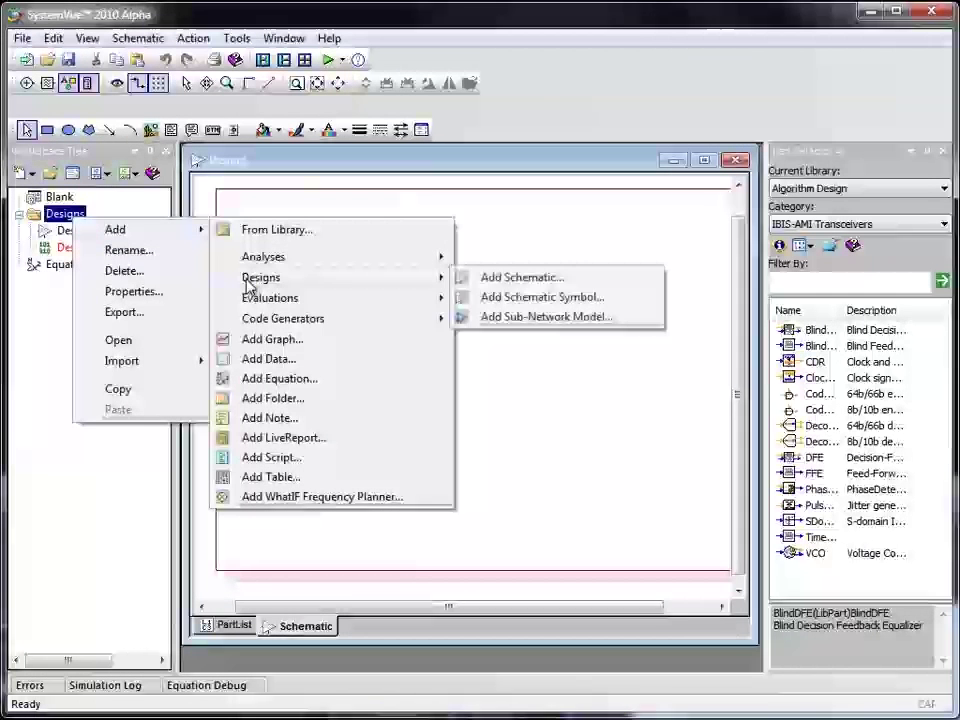
left_click(522, 317)
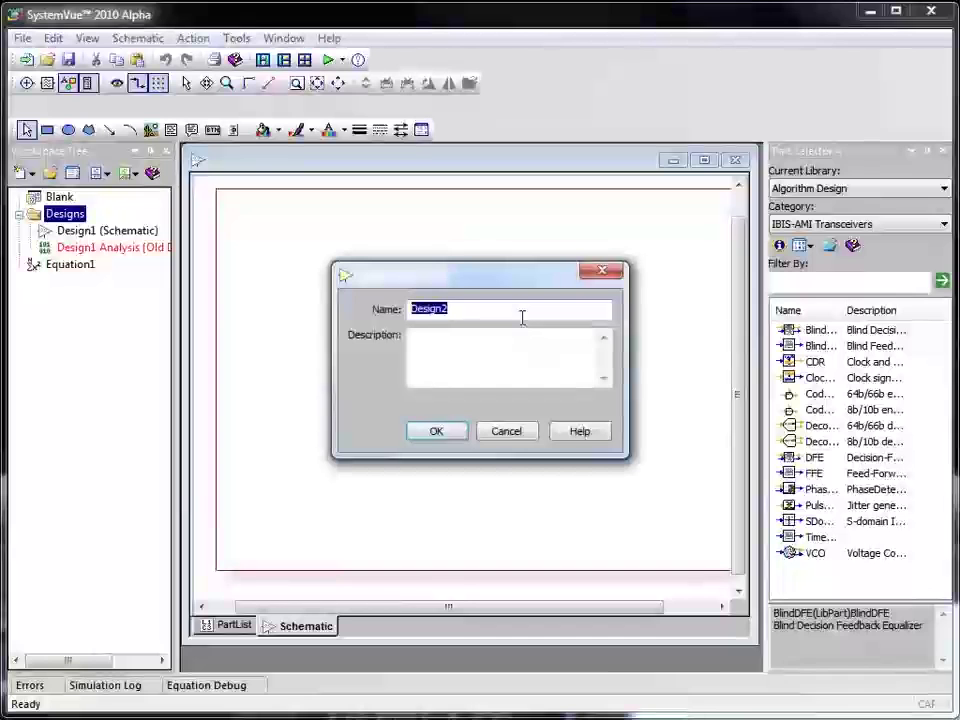
type("PCIE")
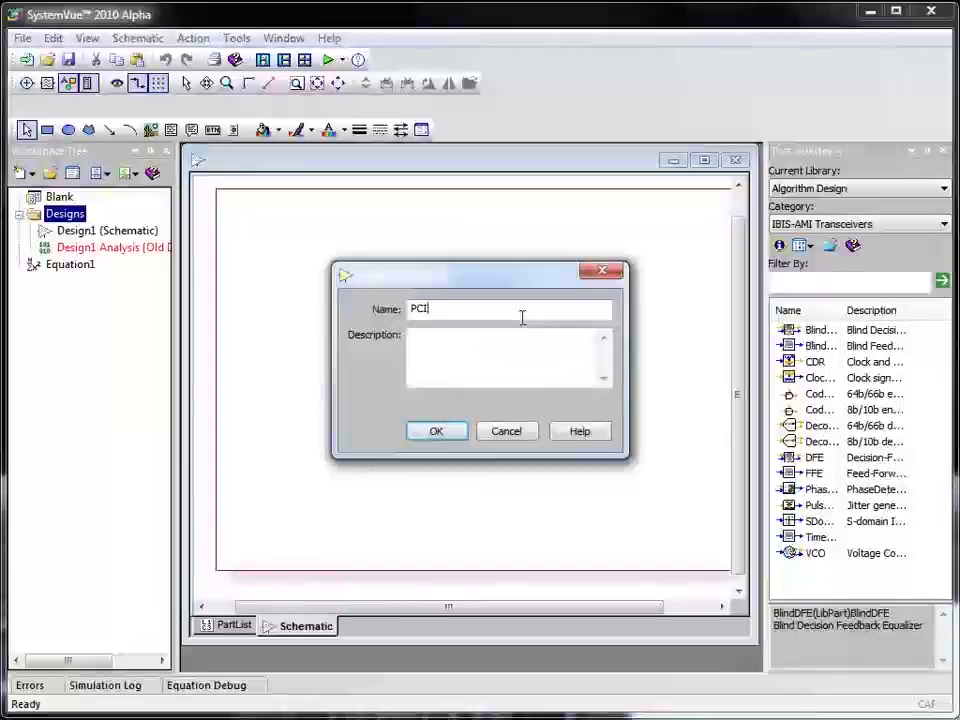
type("_TX")
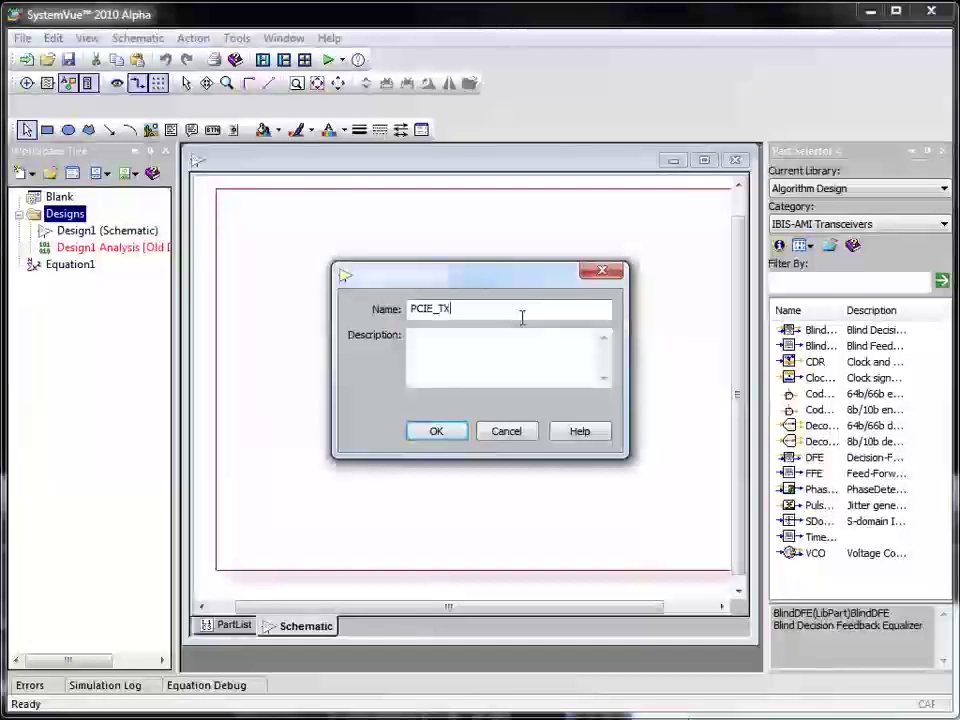
left_click(436, 441)
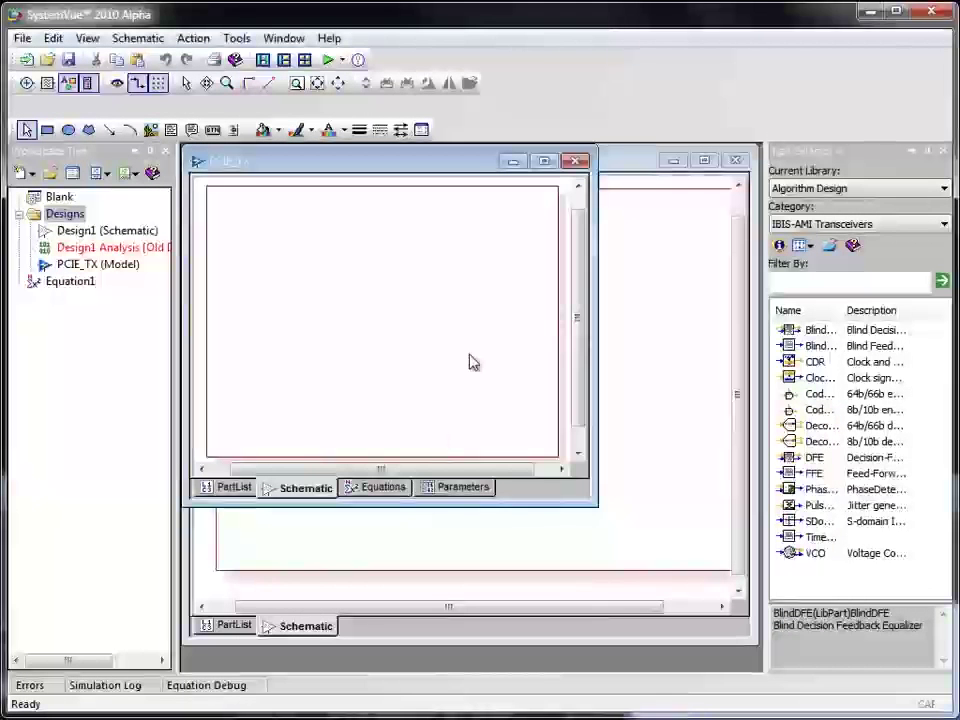
left_click(735, 160)
left_click(544, 162)
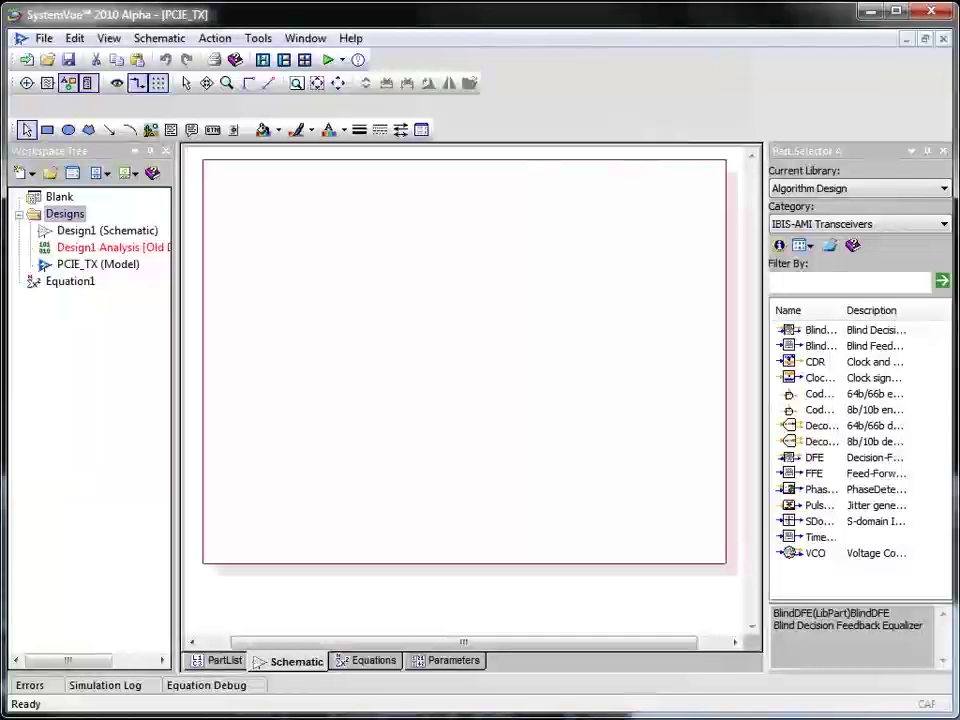
- Place a BlindFFE block on the PCIE_TX schematic and zoom to fit it
left_click(901, 346)
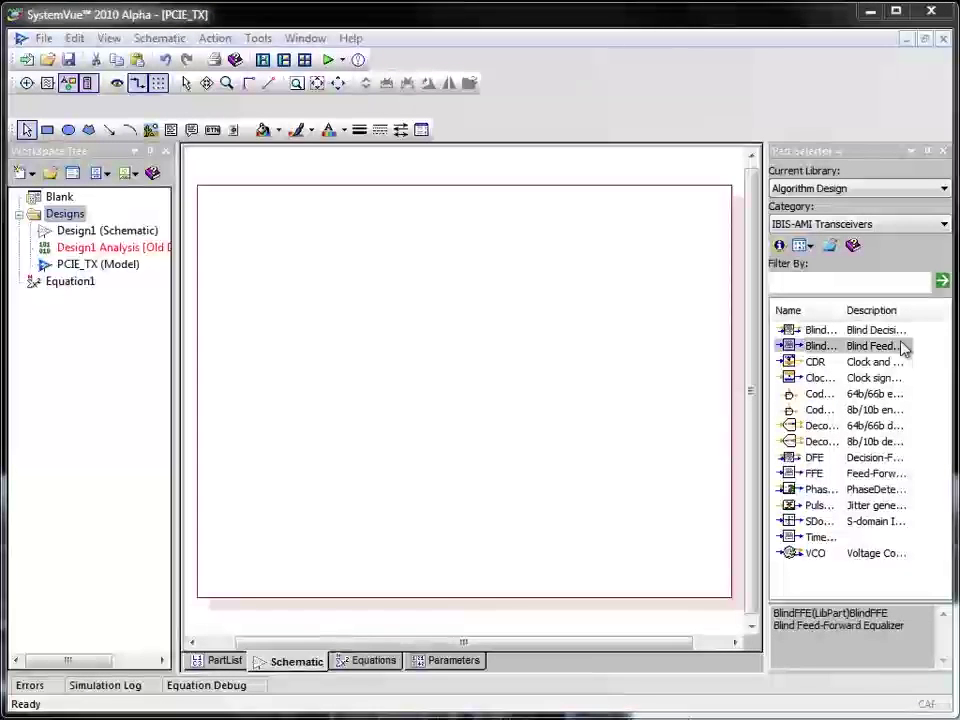
left_click_drag(903, 346, 384, 375)
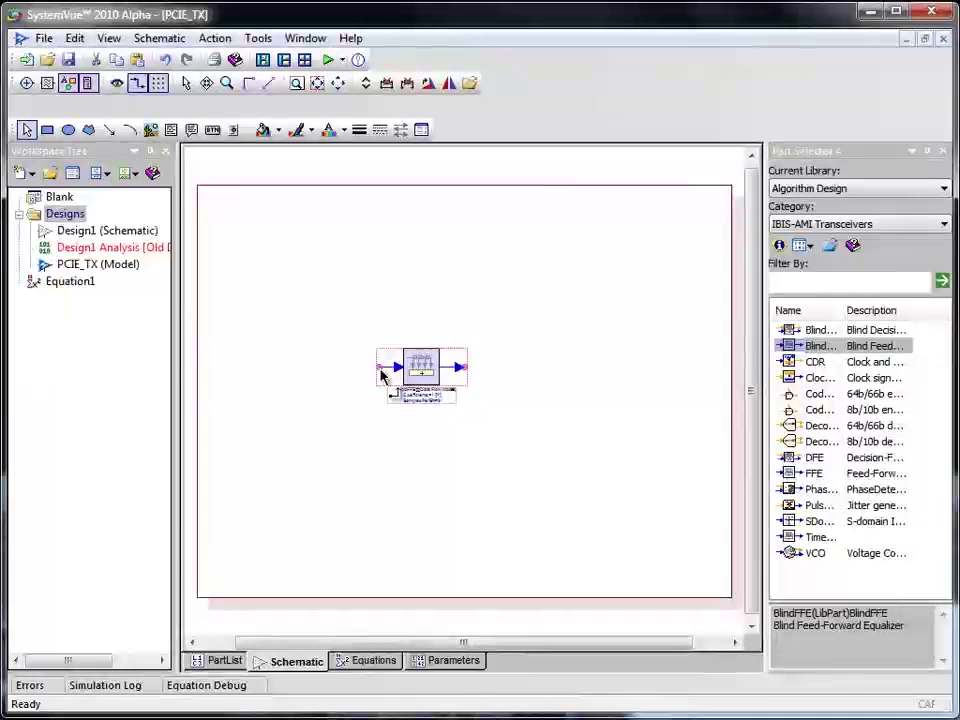
left_click(342, 83)
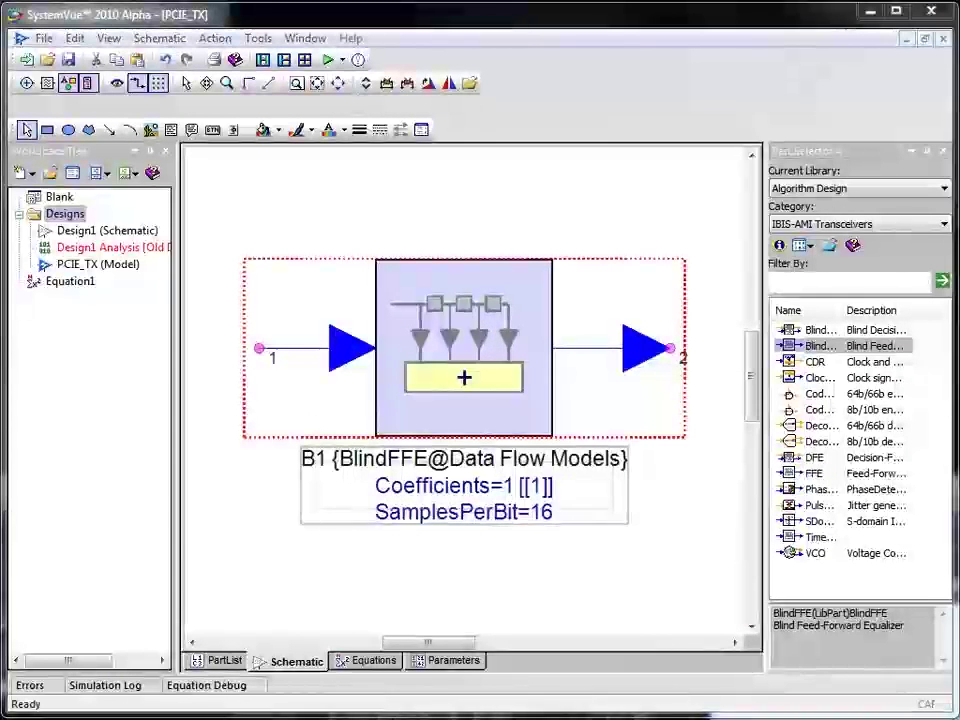
- Add a de_emphasis model parameter with dB units and a 3.5 default
left_click(455, 661)
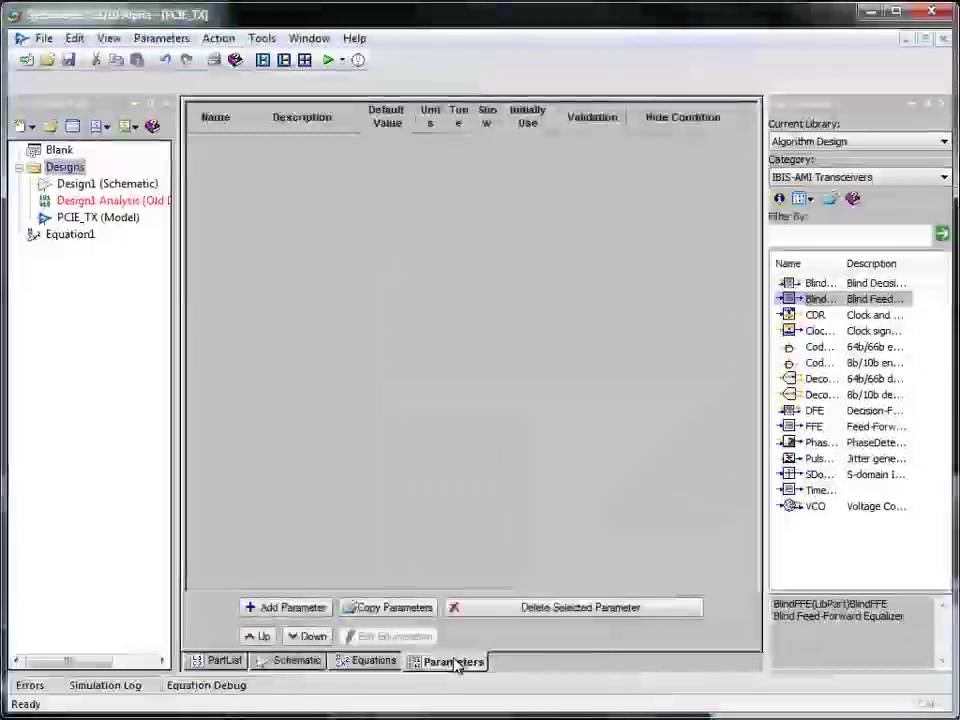
left_click(287, 607)
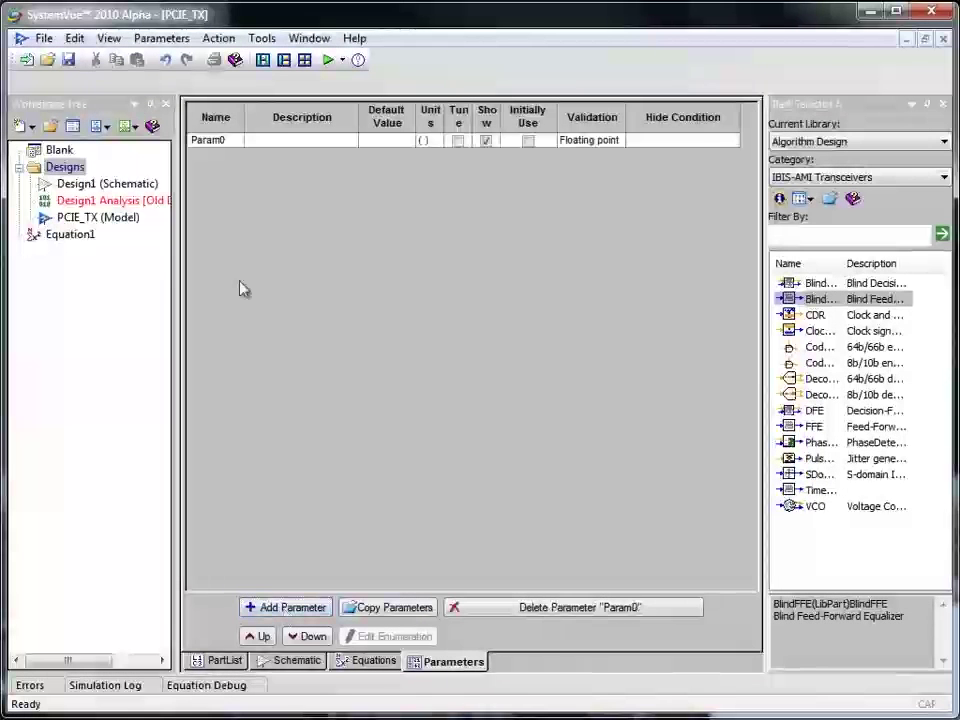
left_click(206, 140)
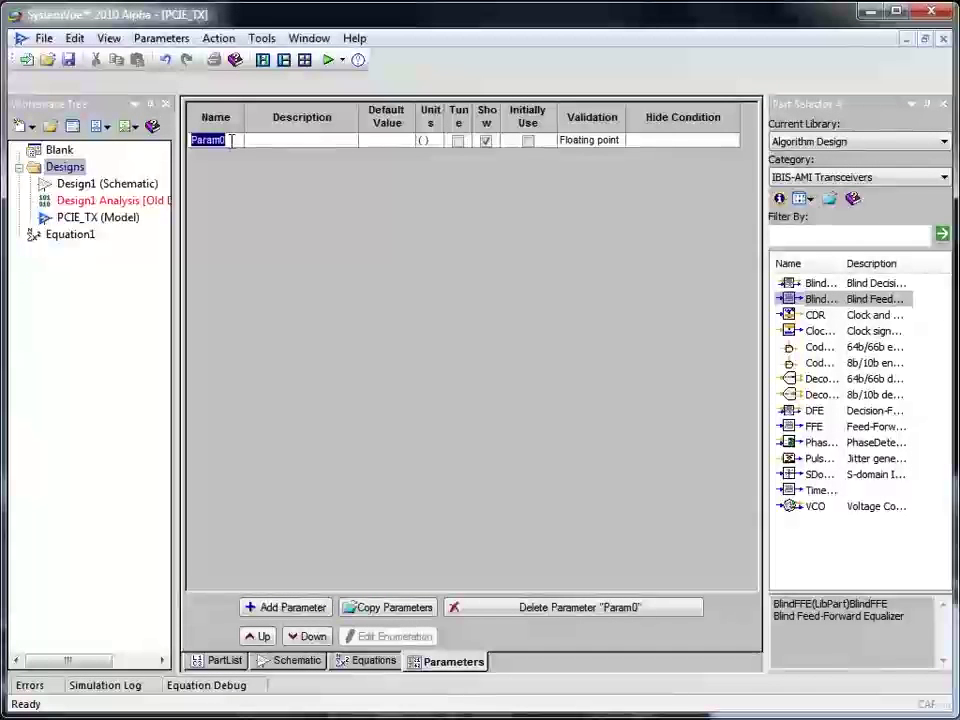
type("de_e")
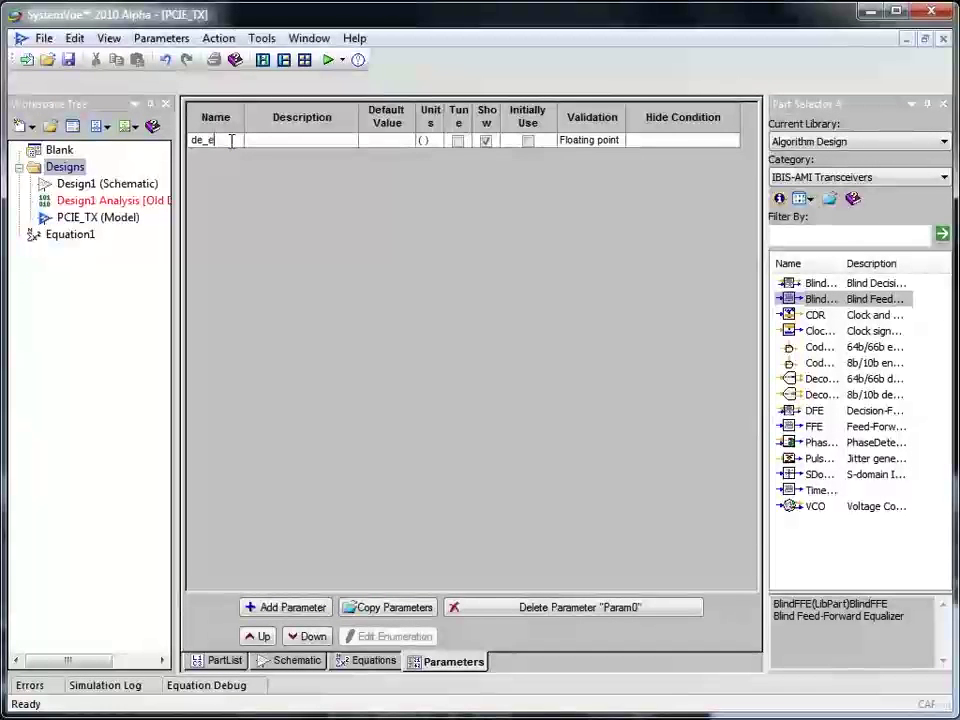
type("mphas")
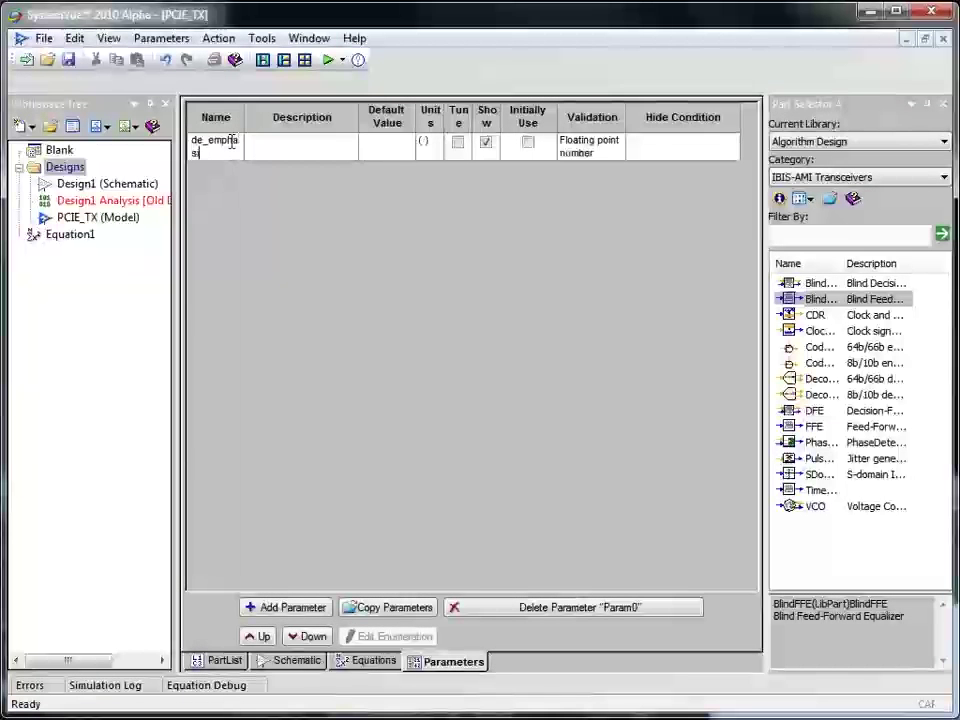
type("is")
left_click(429, 146)
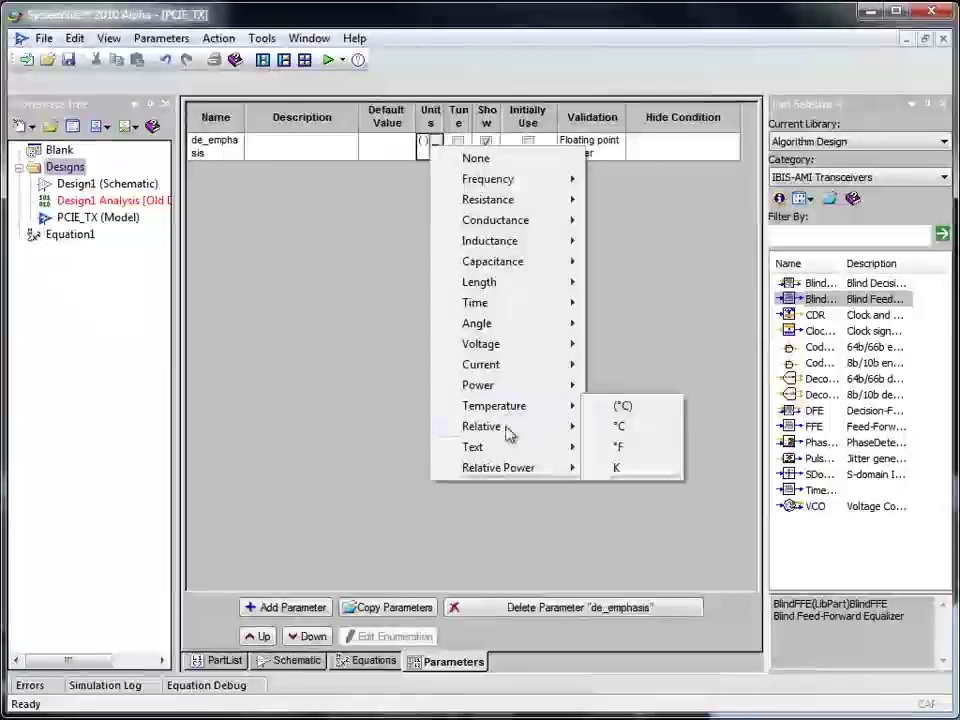
mouse_move(520, 428)
left_click(634, 469)
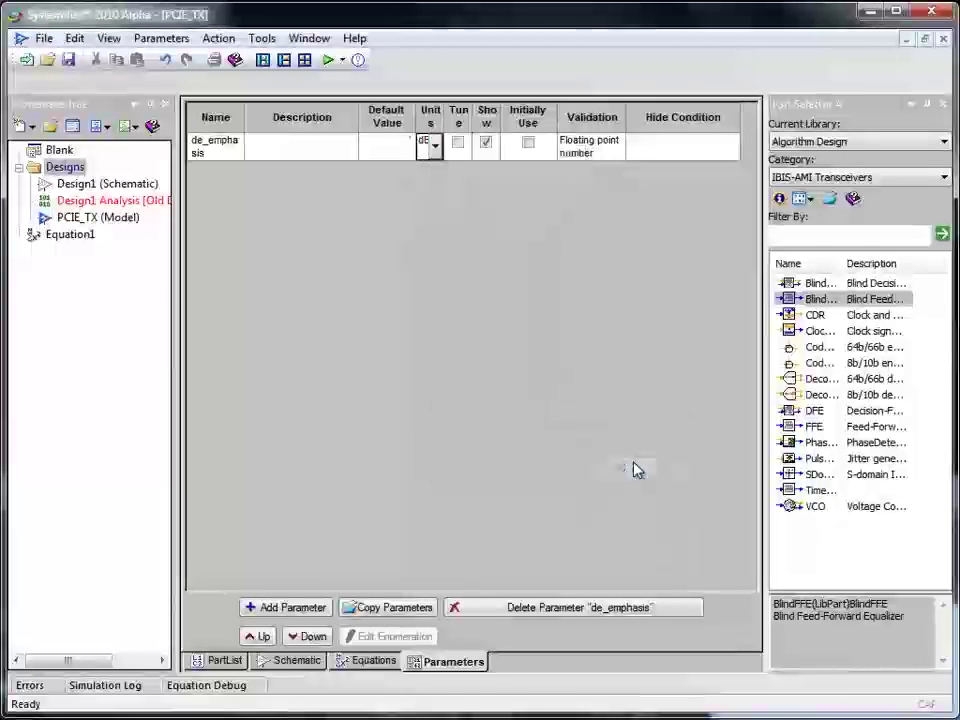
left_click(386, 150)
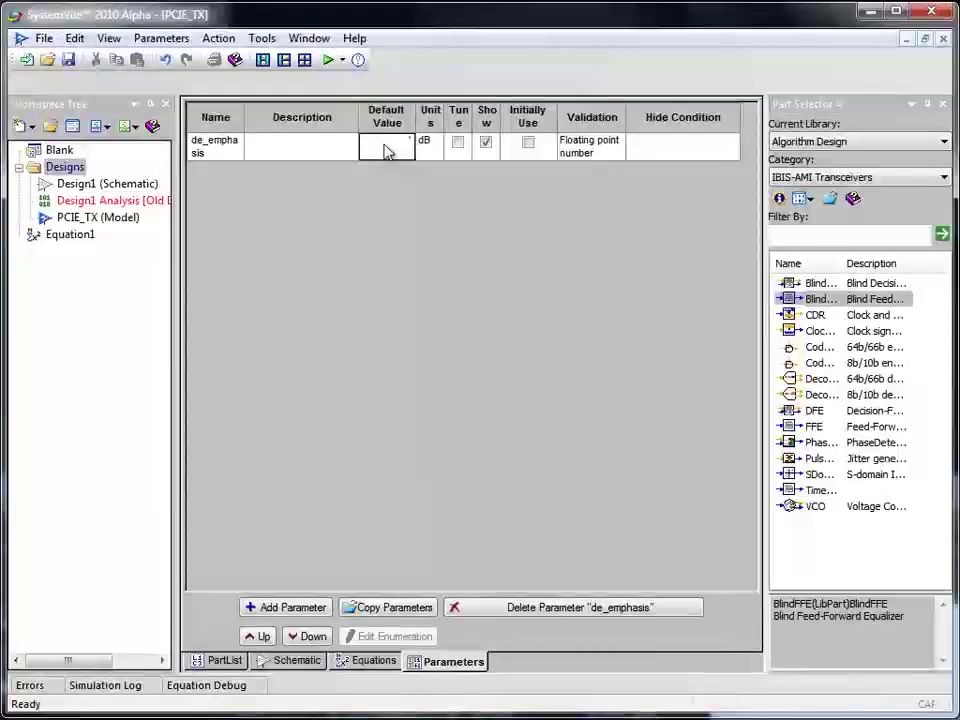
type("3.5")
left_click(453, 252)
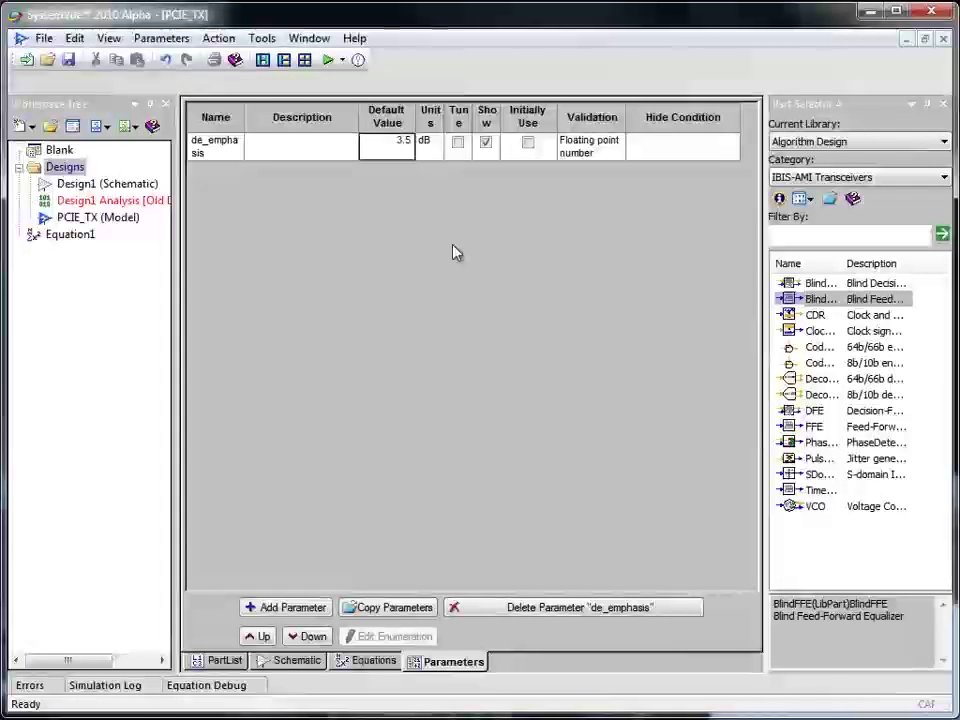
- Add a SamplesPerBit model parameter with a default of 16
left_click(293, 607)
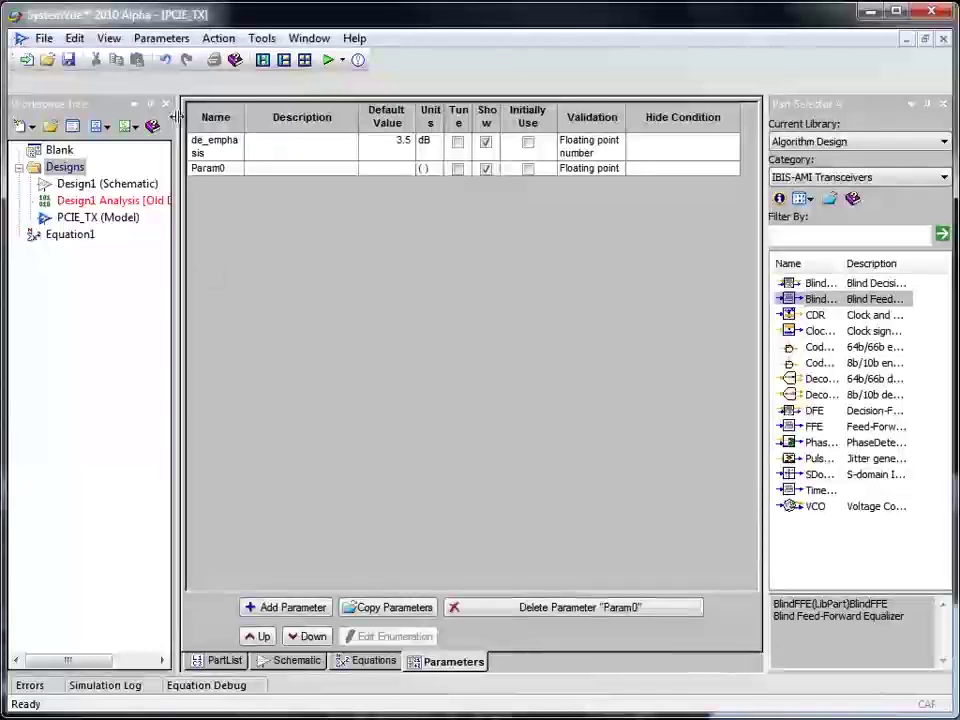
double_click(198, 168)
type("S")
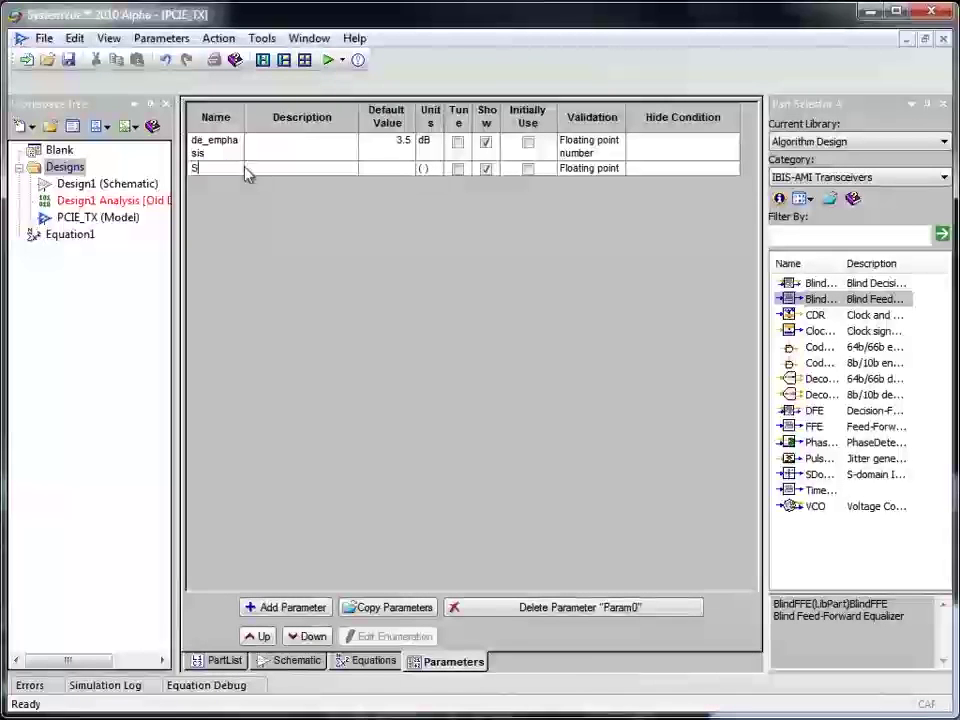
type("amplesP")
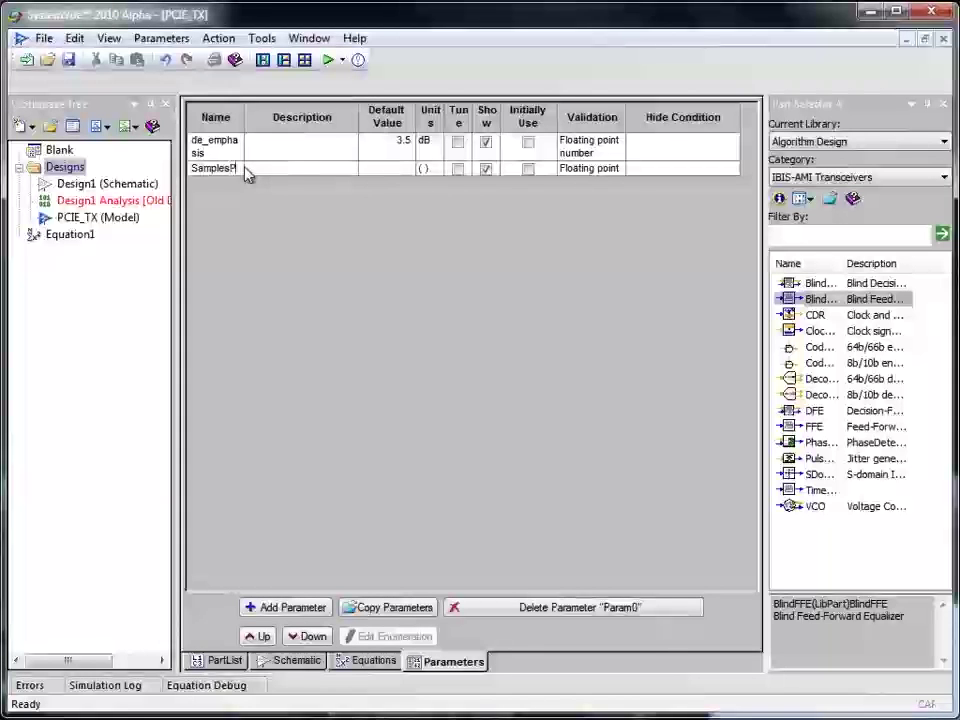
type("erBit")
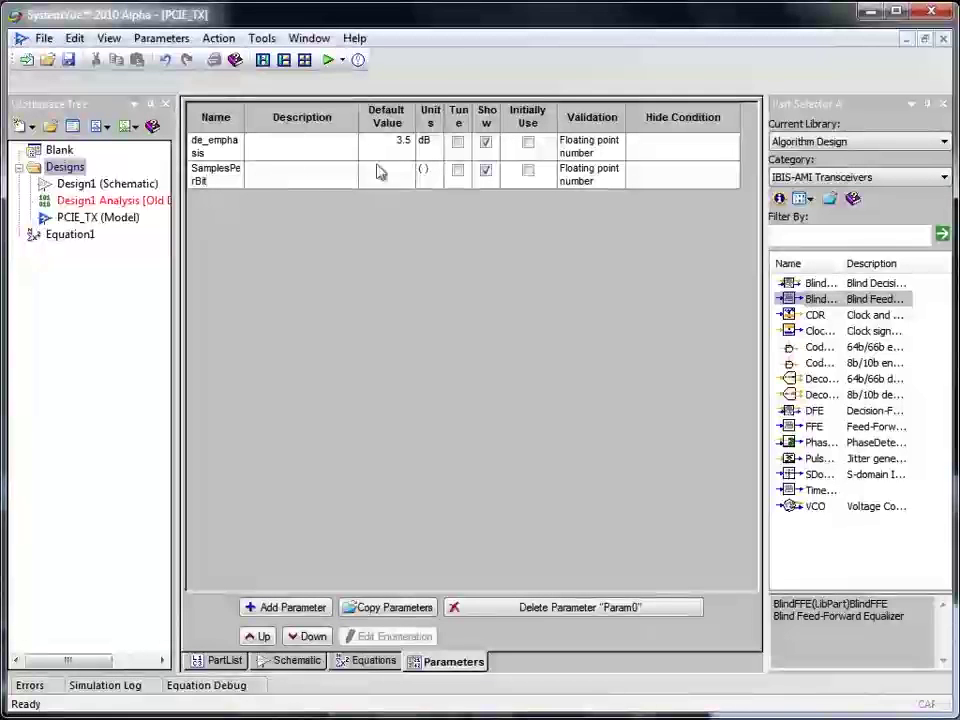
left_click(396, 181)
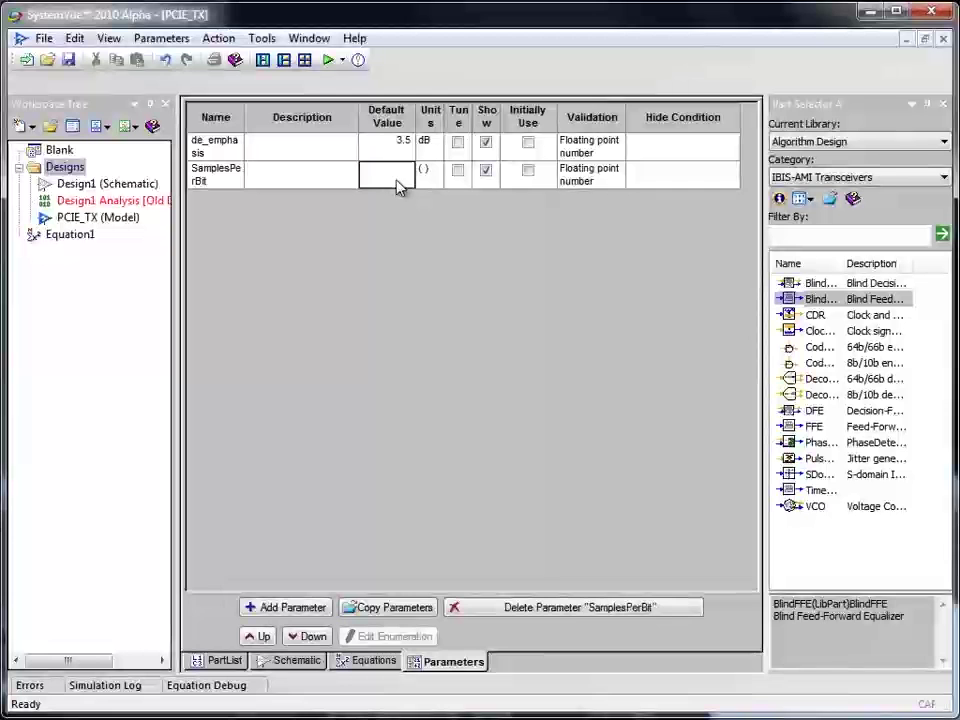
type("16")
key("Return")
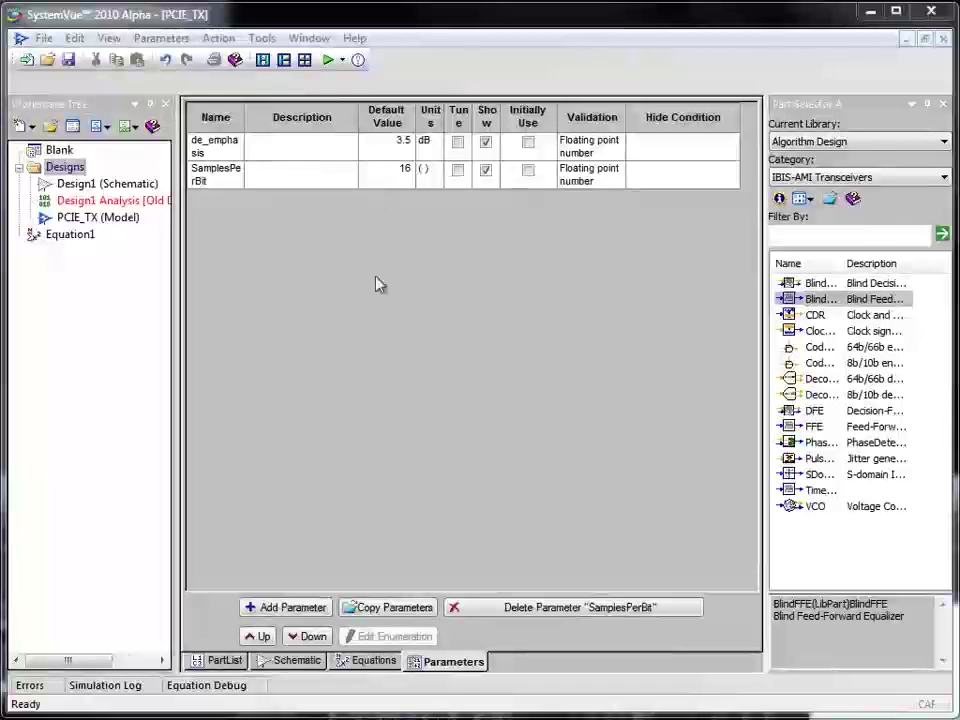
- Paste the vshelf, tap1 and tap2 equations and evaluate them to tap1=0.834, tap2=-0.166
left_click(369, 663)
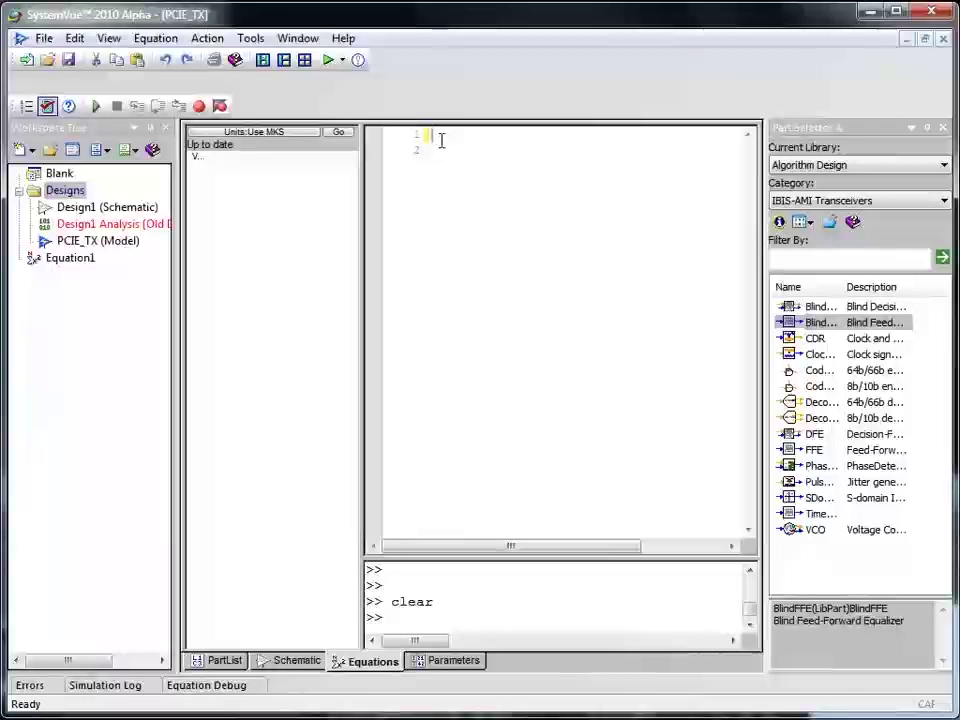
type("vshelf = 1/de_emphasis; tap1=(1-vshelf)/2 tap2=tap1-1")
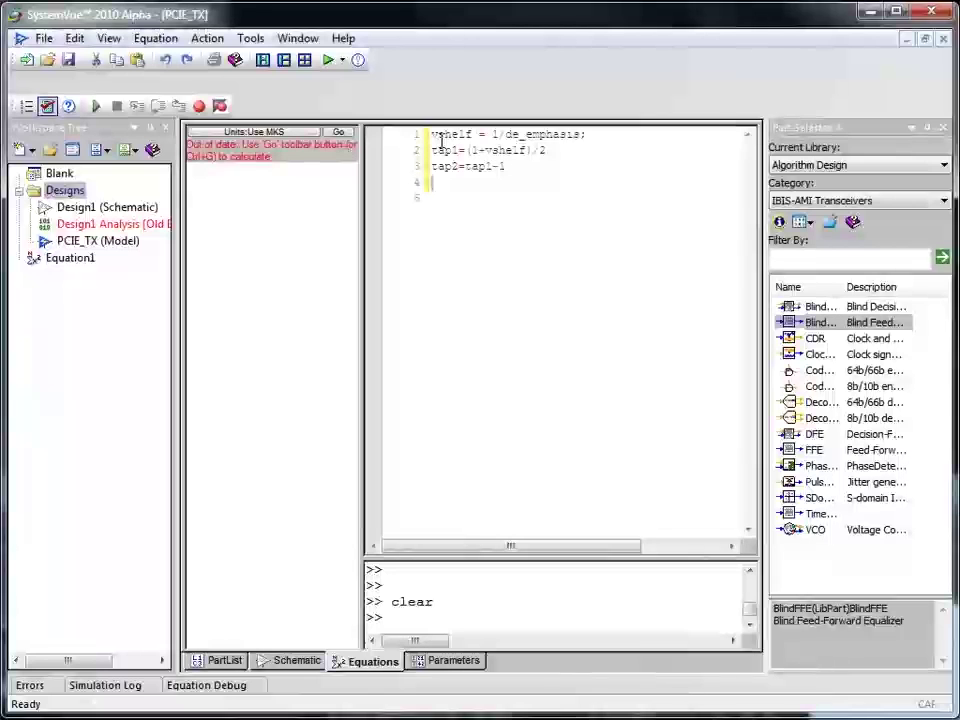
left_click(342, 132)
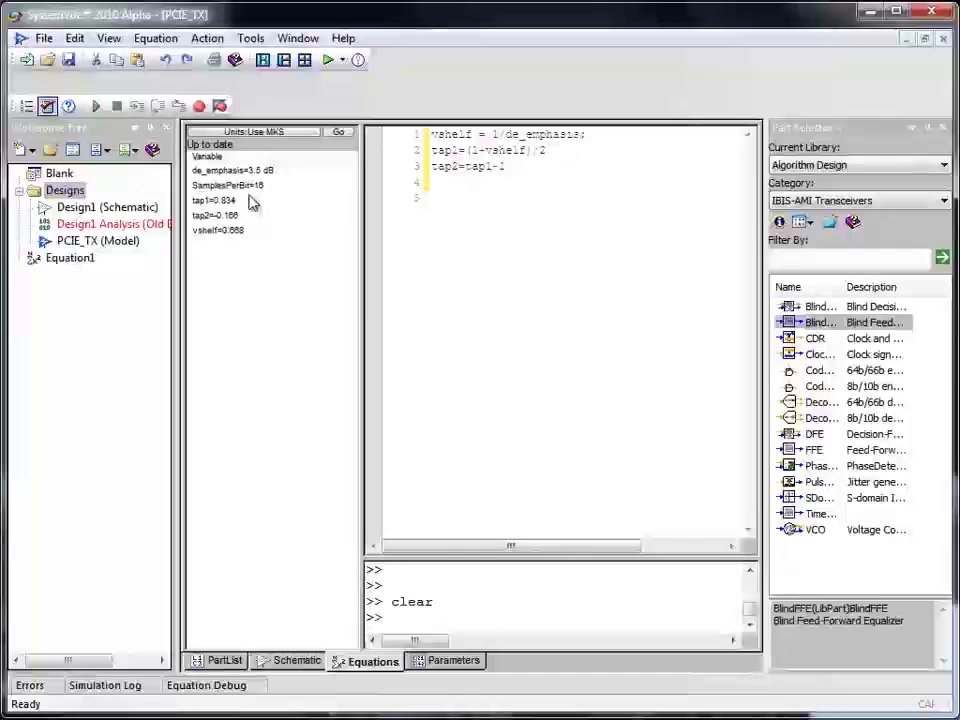
left_click(434, 190)
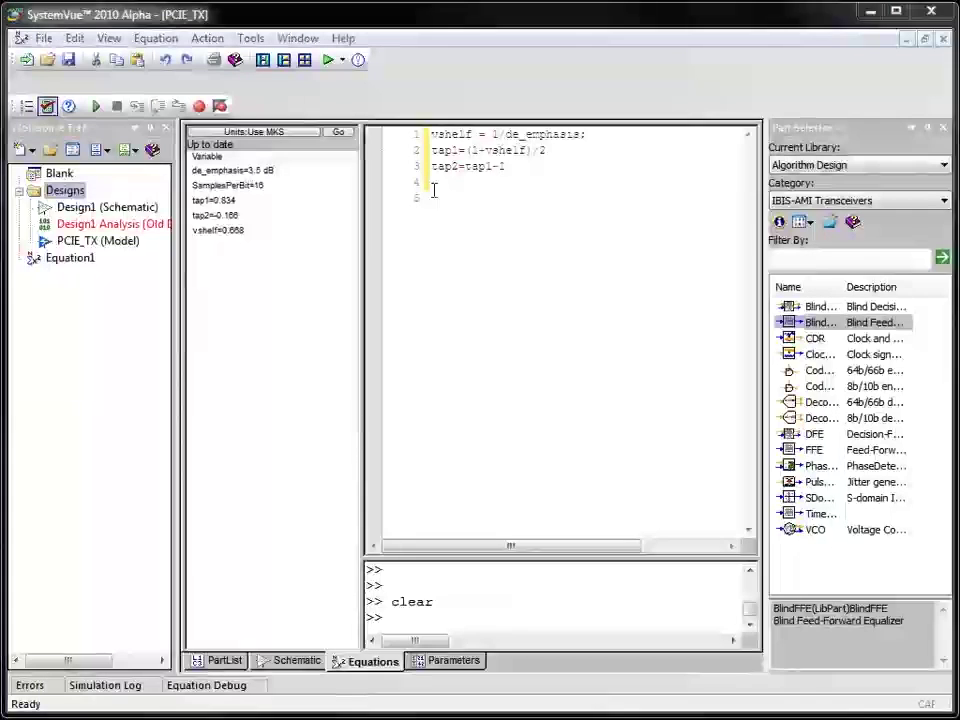
- Set the BlindFFE block's Coefficients to [tap1 tap2]
left_click(287, 661)
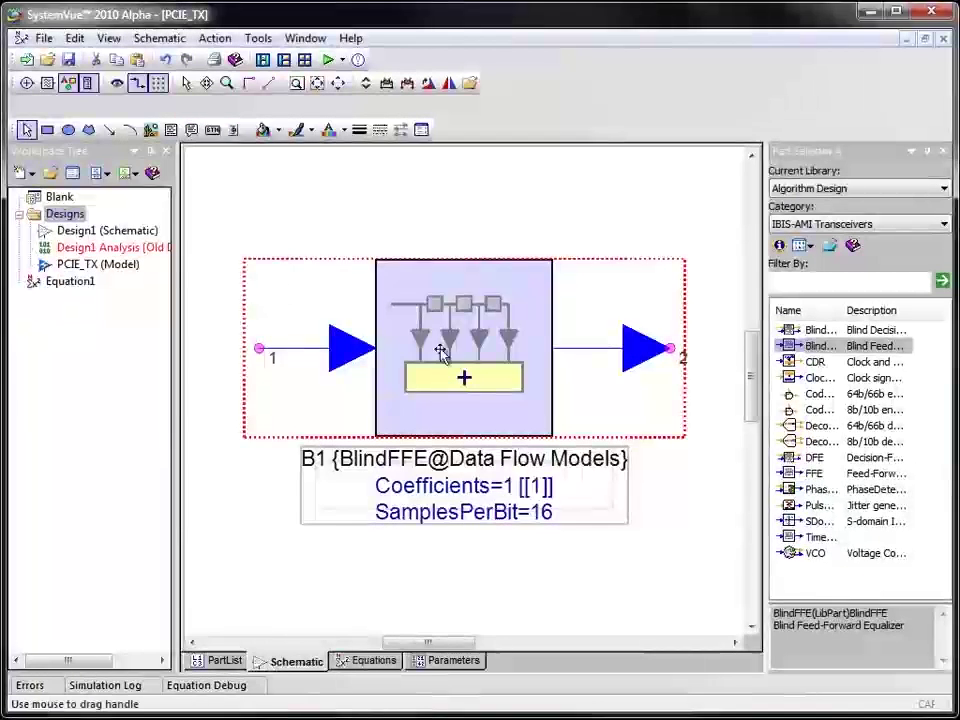
double_click(441, 352)
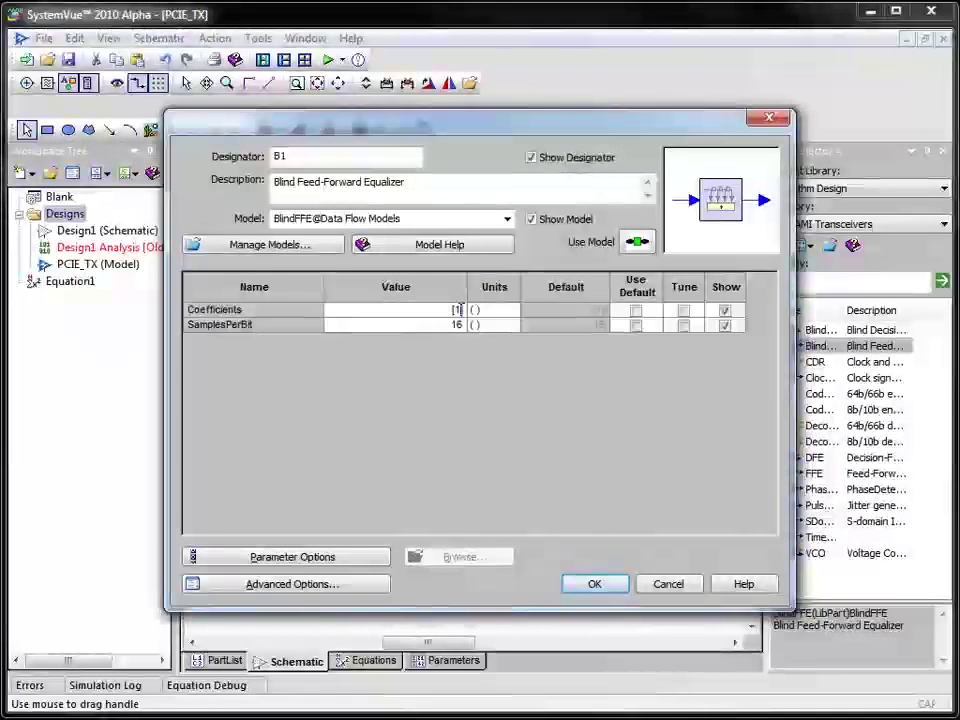
double_click(457, 310)
type("[Tap")
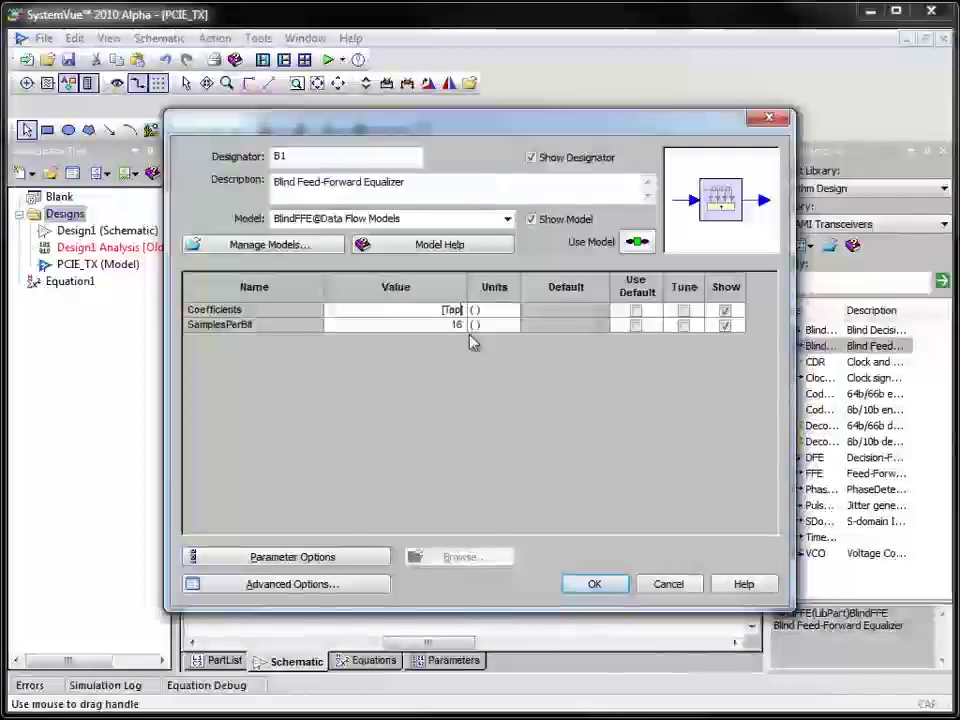
key("BackSpace")
key("BackSpace")
key("BackSpace")
type("tap1")
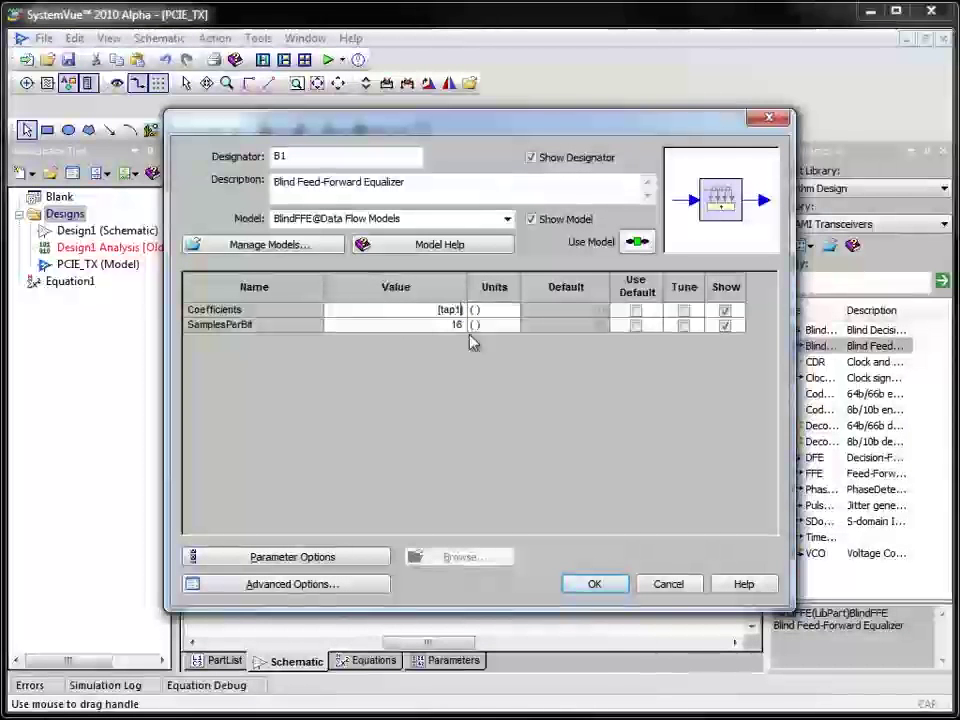
type(" ta")
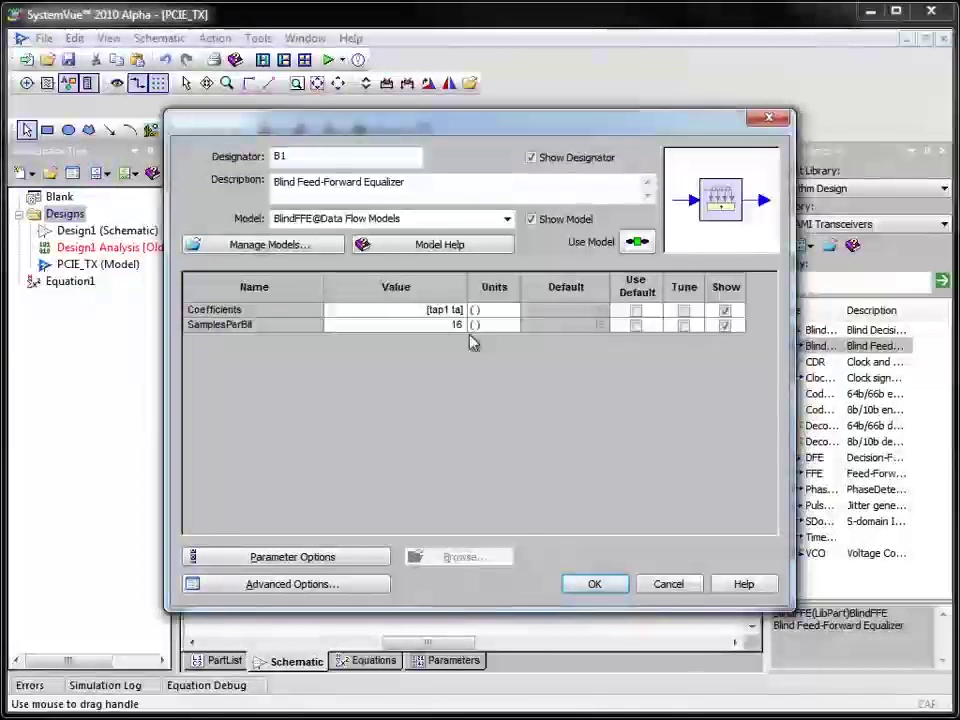
type("p")
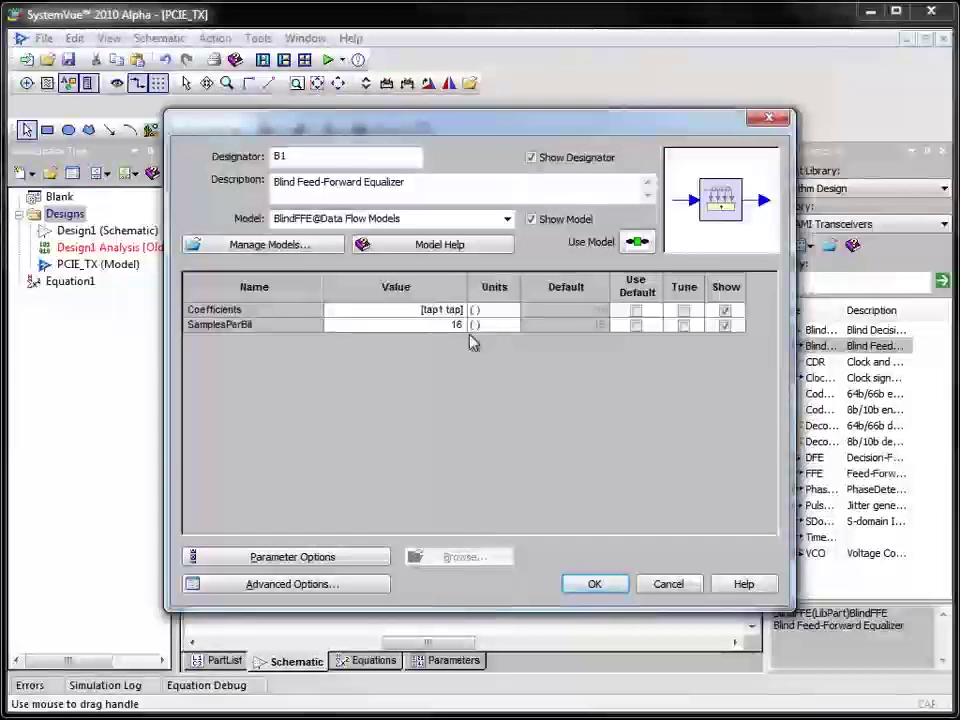
type("2")
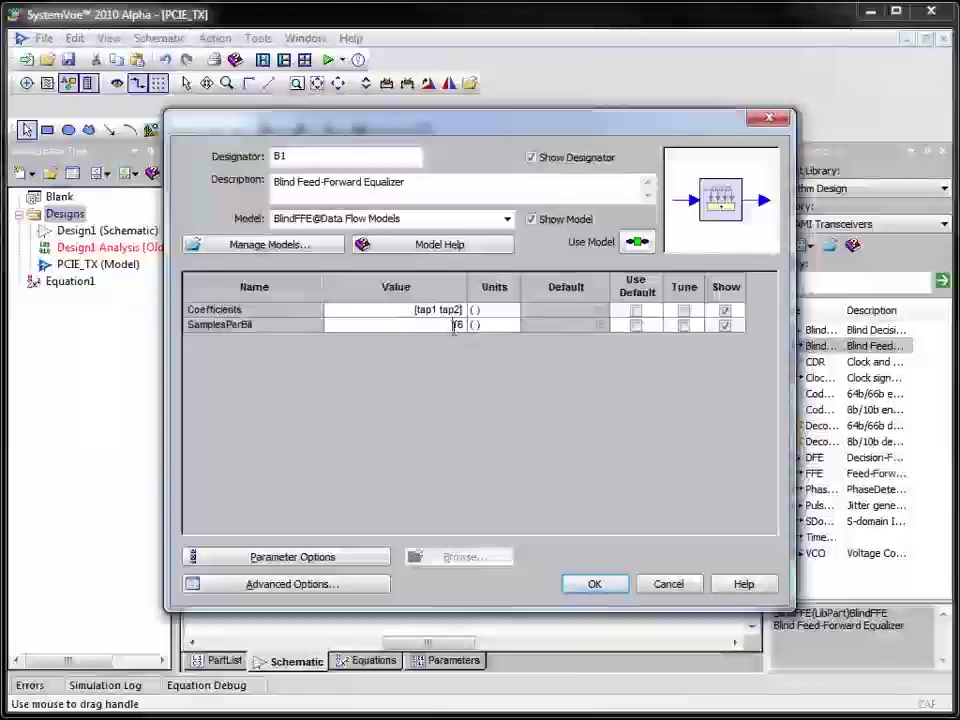
- Set the BlindFFE block's SamplesPerBit to the SamplesPerBit parameter
double_click(456, 324)
type("5")
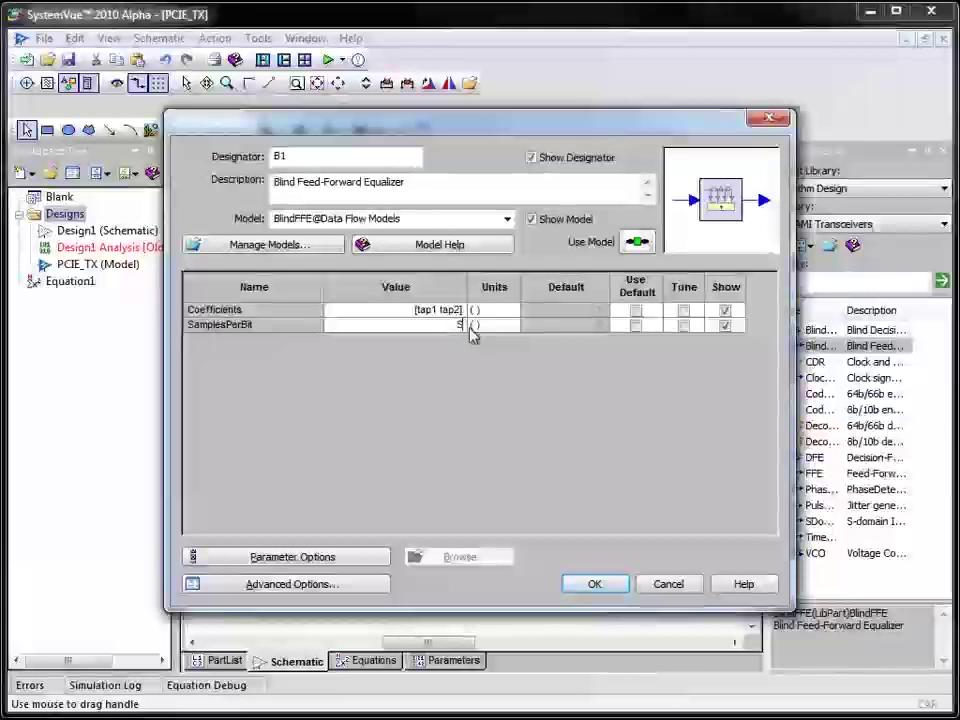
type("ample")
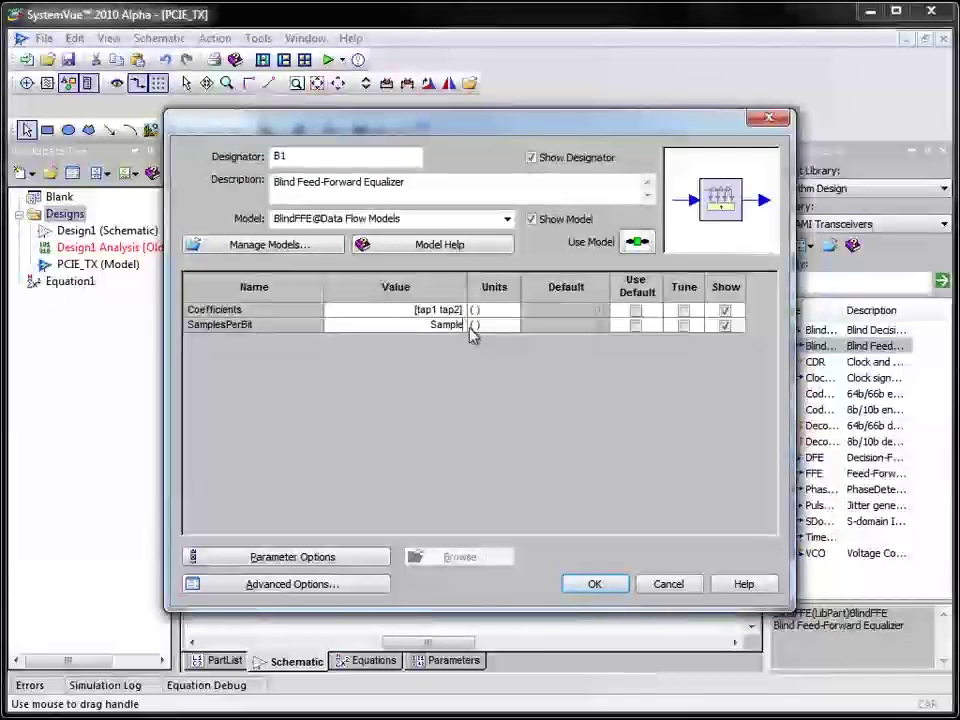
type("Per")
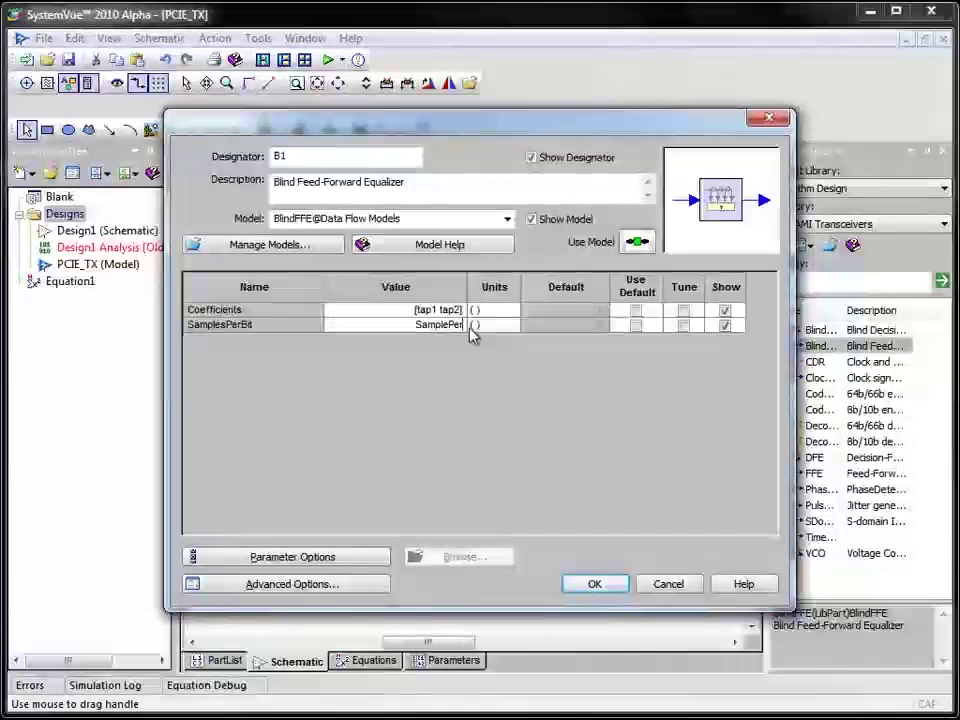
key("BackSpace")
key("BackSpace")
key("BackSpace")
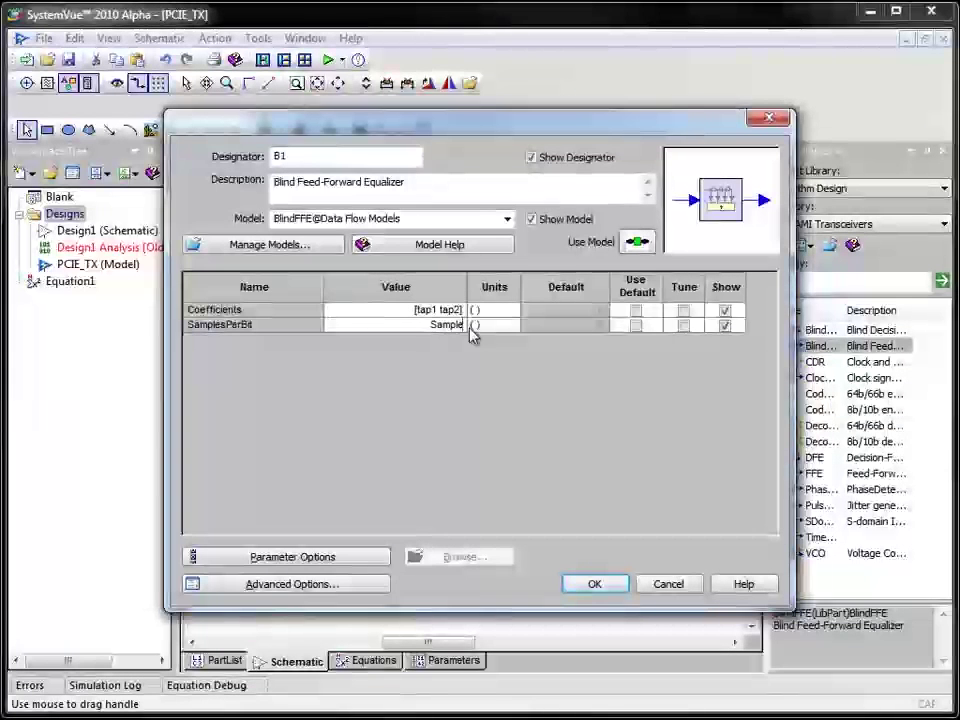
type("sPerB")
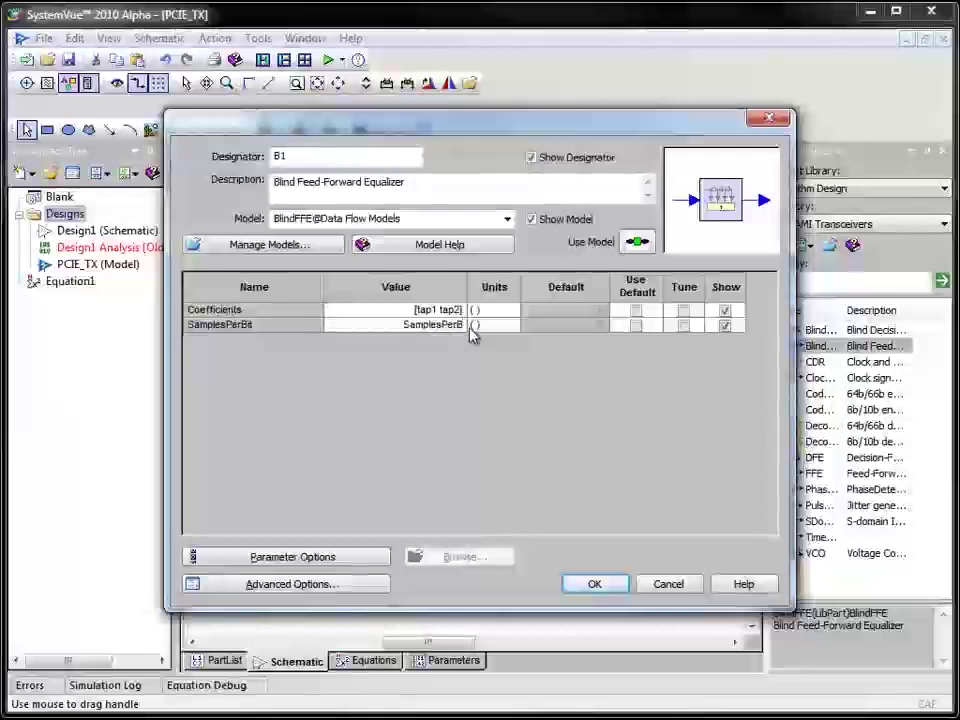
type("it")
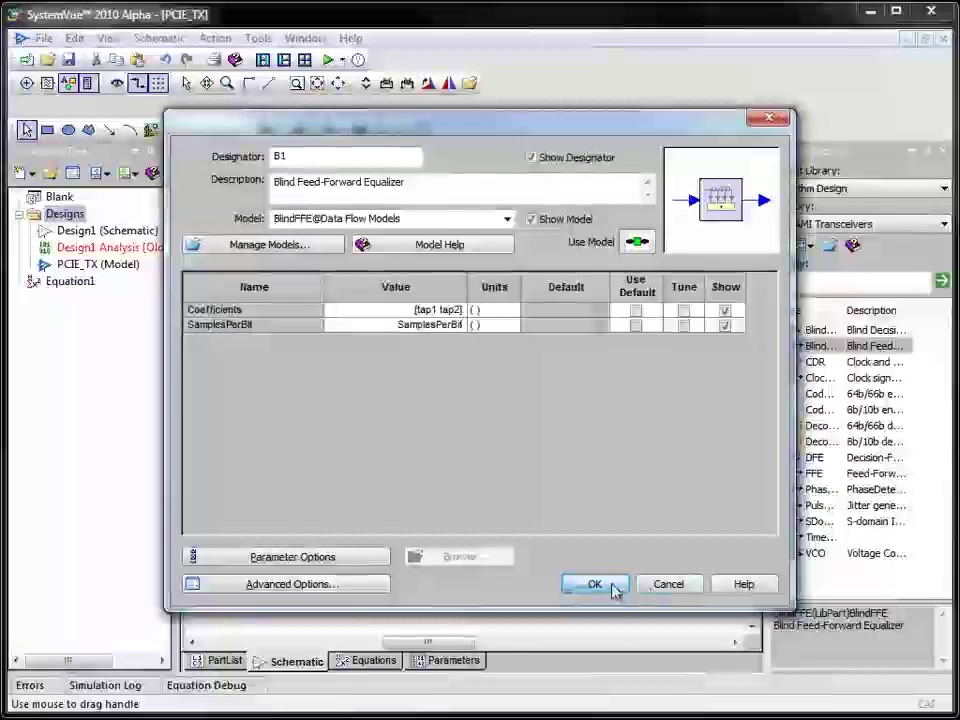
- Apply the BlindFFE changes, place an SDomainIIR filter S1 after it, and fit the view
left_click(612, 587)
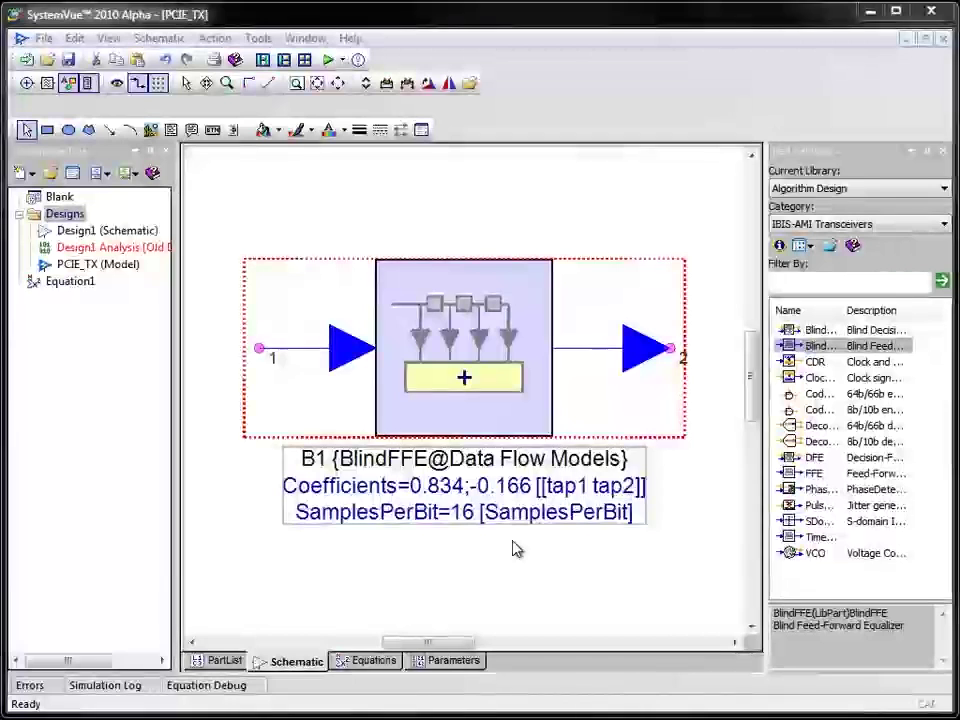
left_click(515, 548)
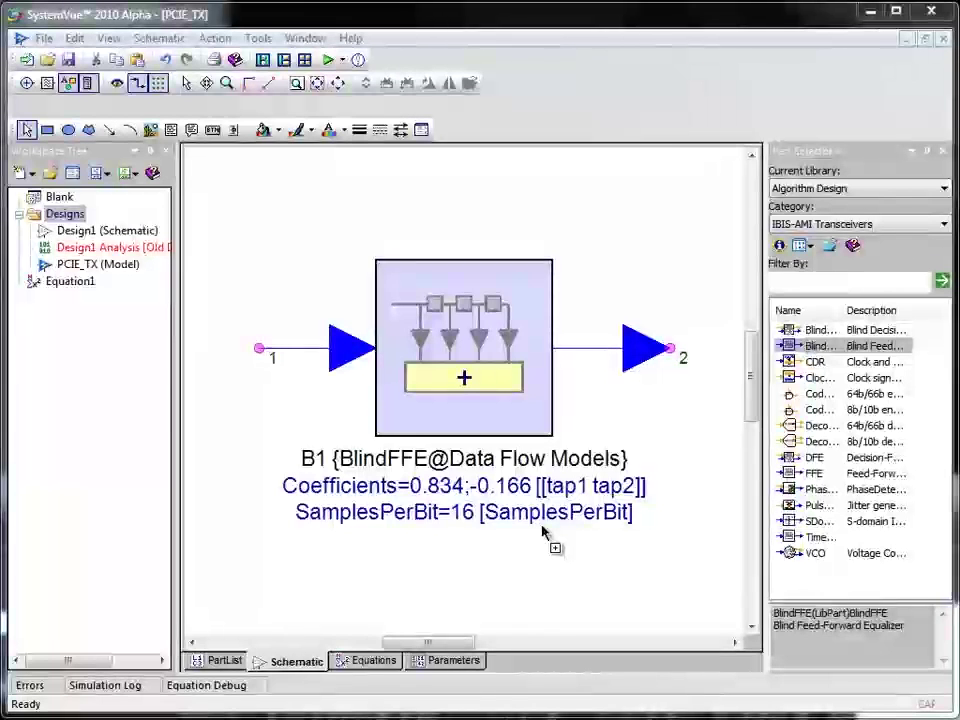
left_click(791, 522)
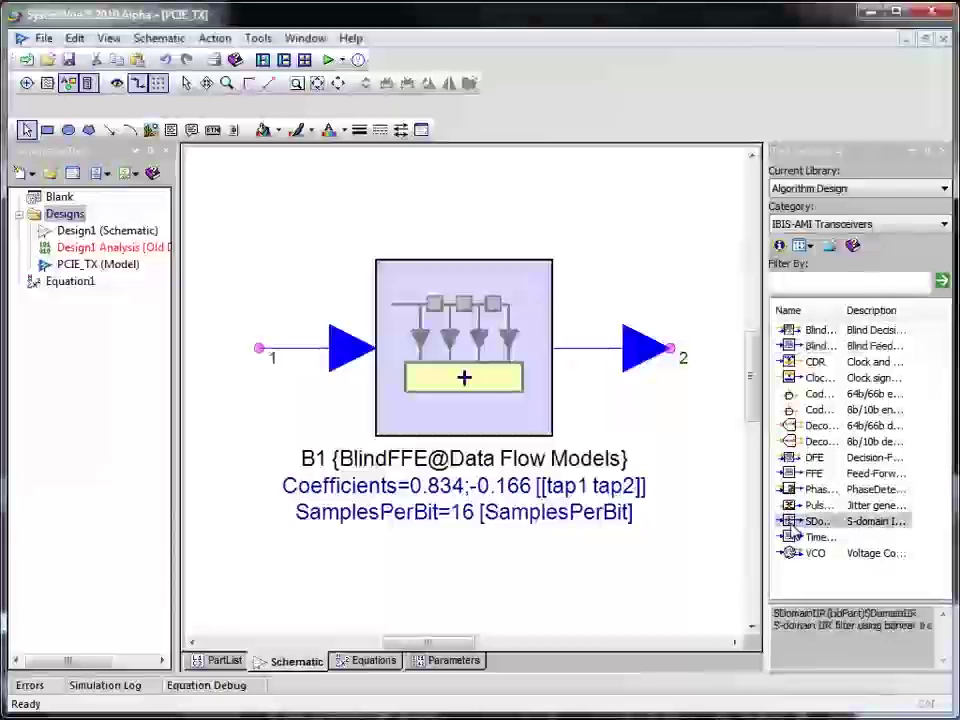
left_click_drag(791, 522, 672, 356)
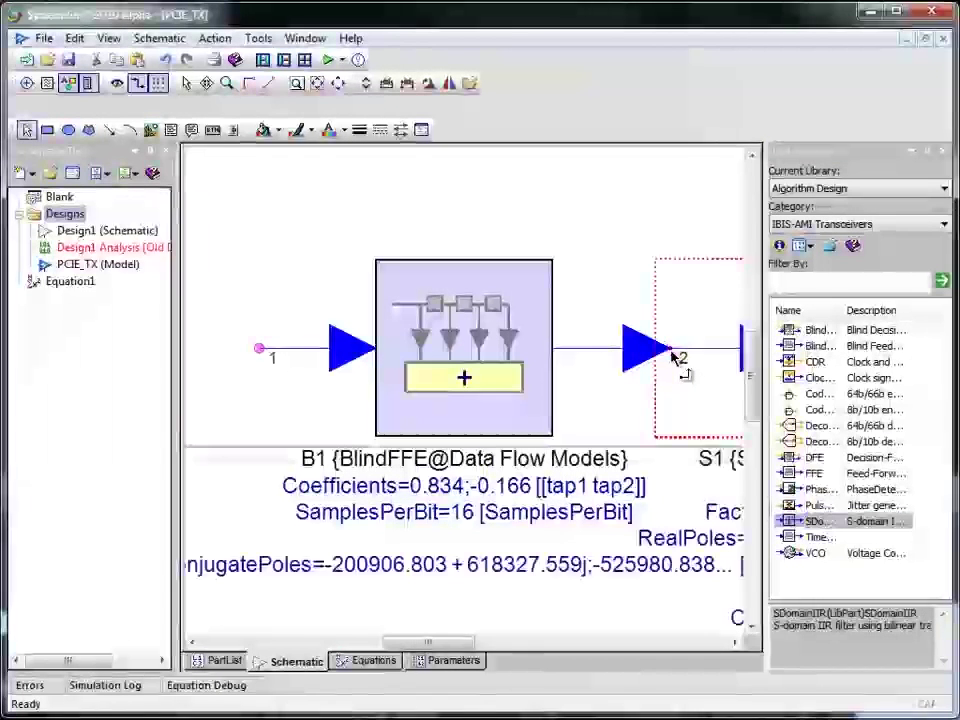
left_click(339, 86)
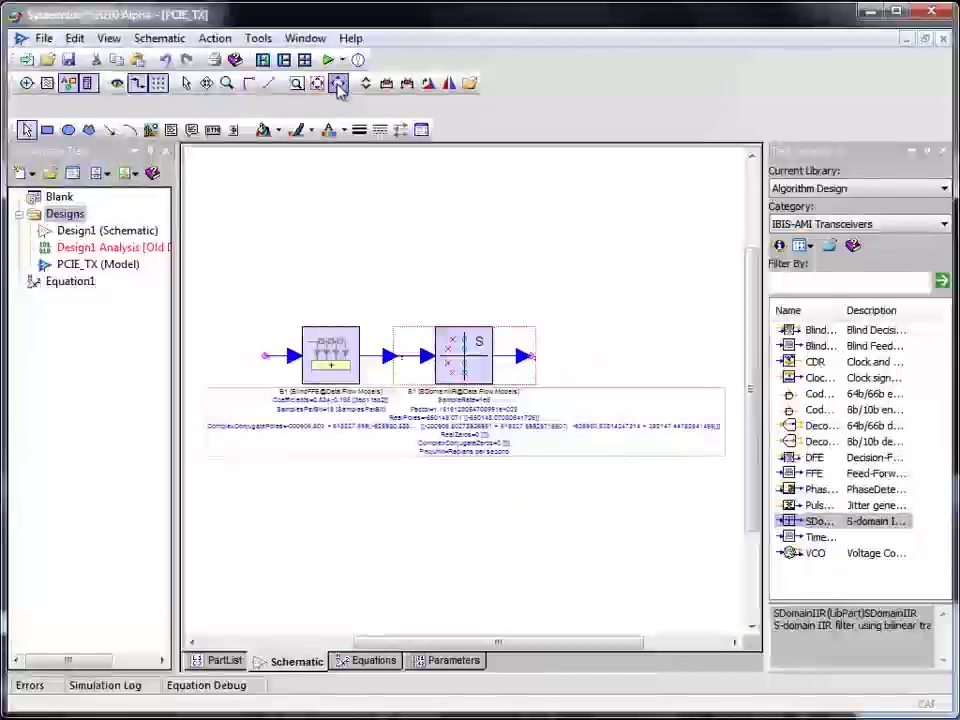
- Add a Bit_Time model parameter in picoseconds with a 200 ps default
left_click(452, 661)
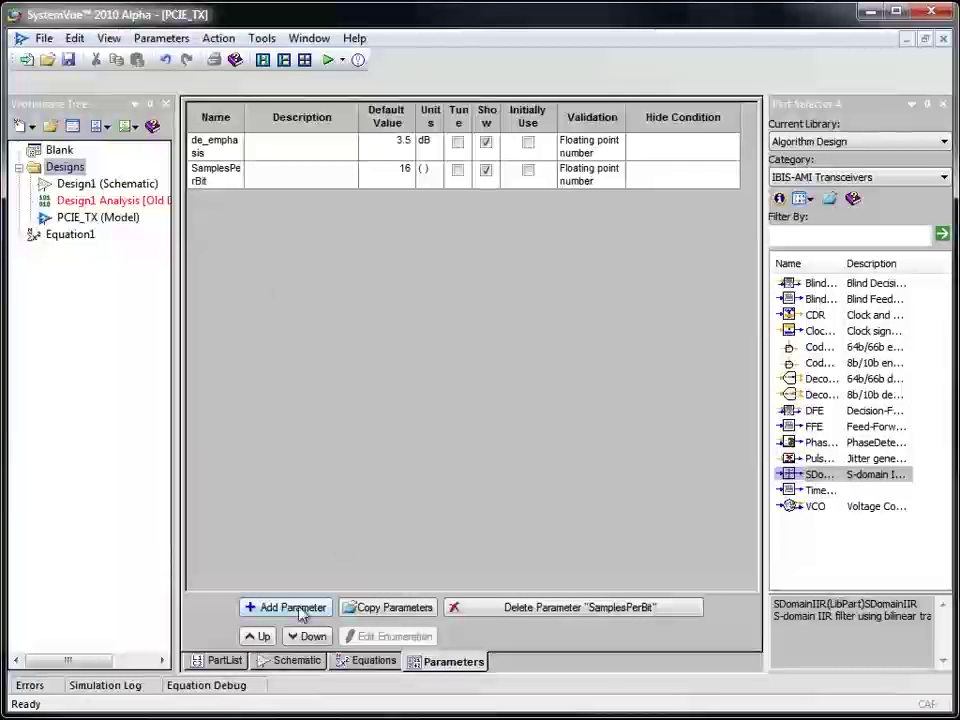
left_click(300, 614)
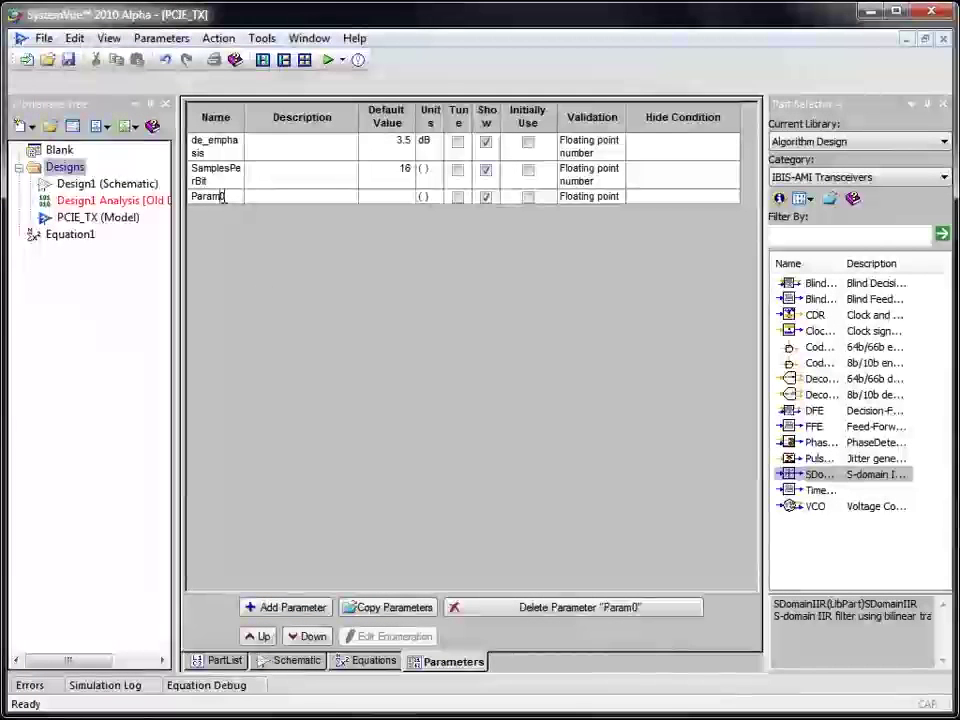
type("Bi")
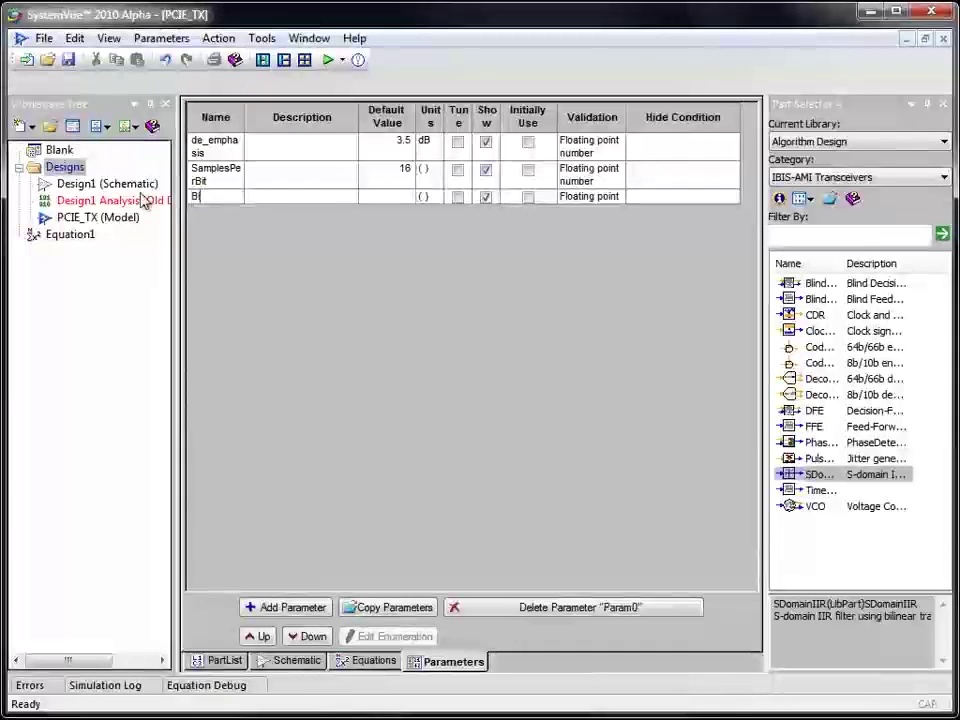
type("t_Time")
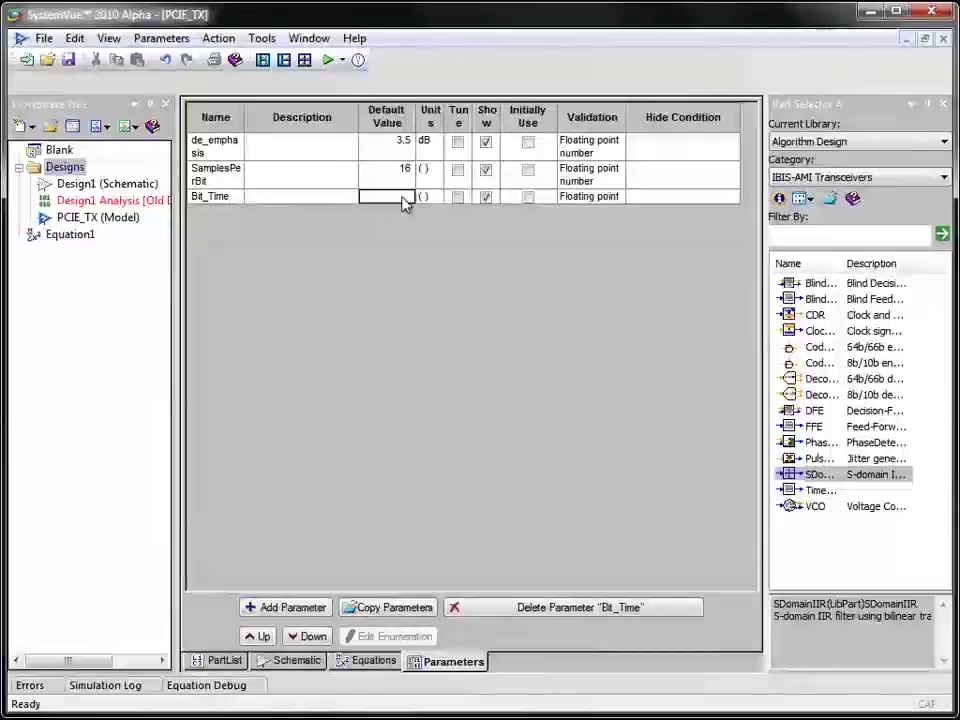
left_click(436, 199)
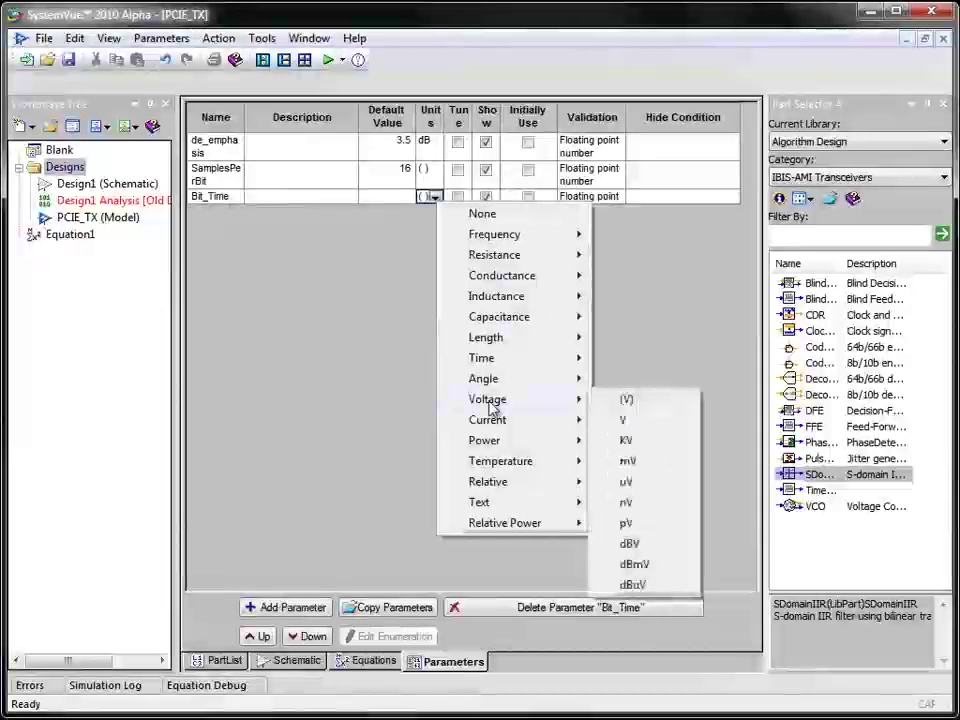
mouse_move(531, 362)
left_click(630, 461)
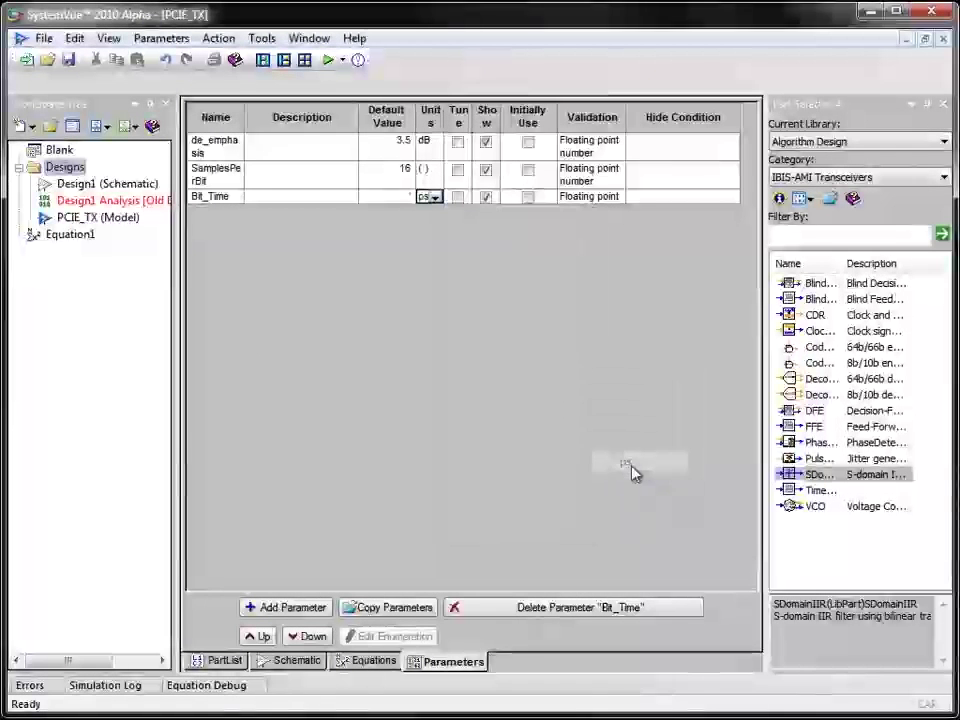
left_click(376, 198)
type("200")
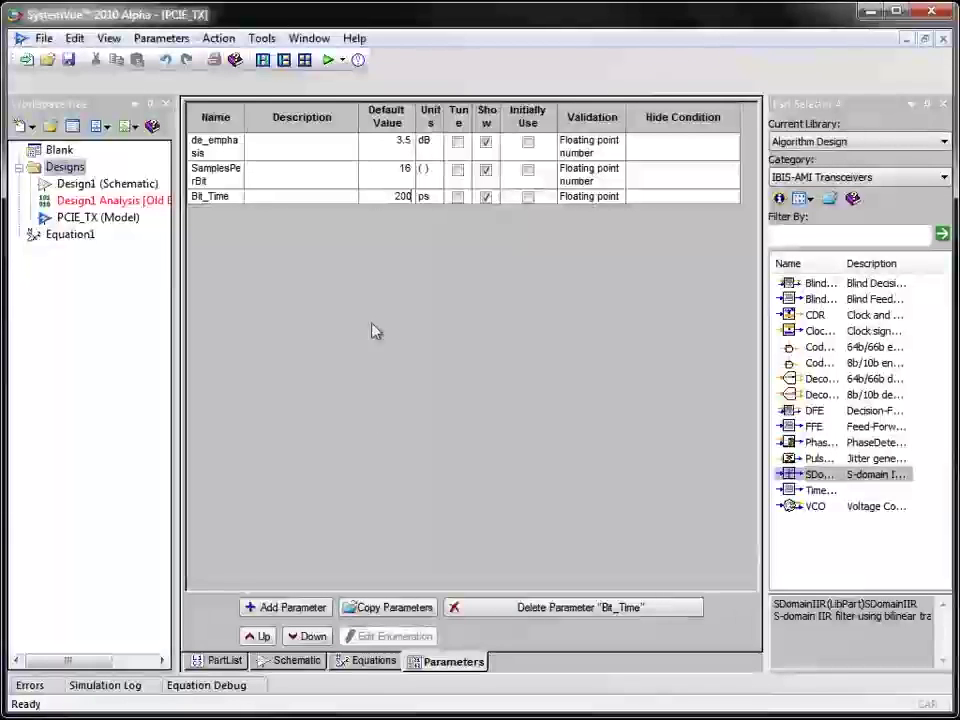
key("Return")
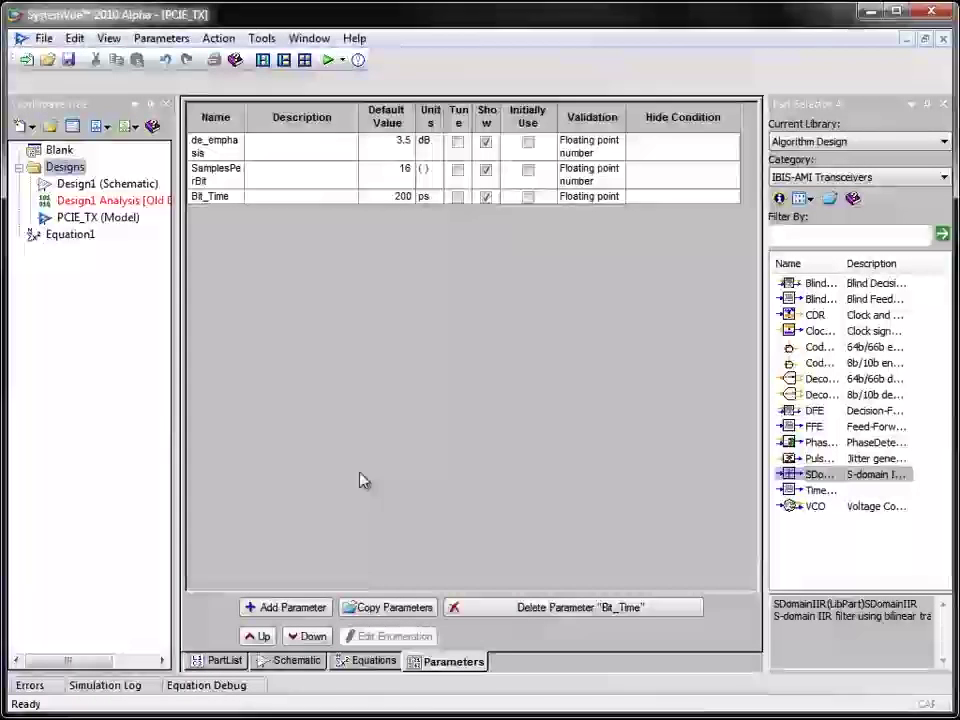
- Add equations pole1=-8.5e9, pole2=-12e9, fact=4*pi*pi*pole1*pole2 and recalculate them
left_click(365, 661)
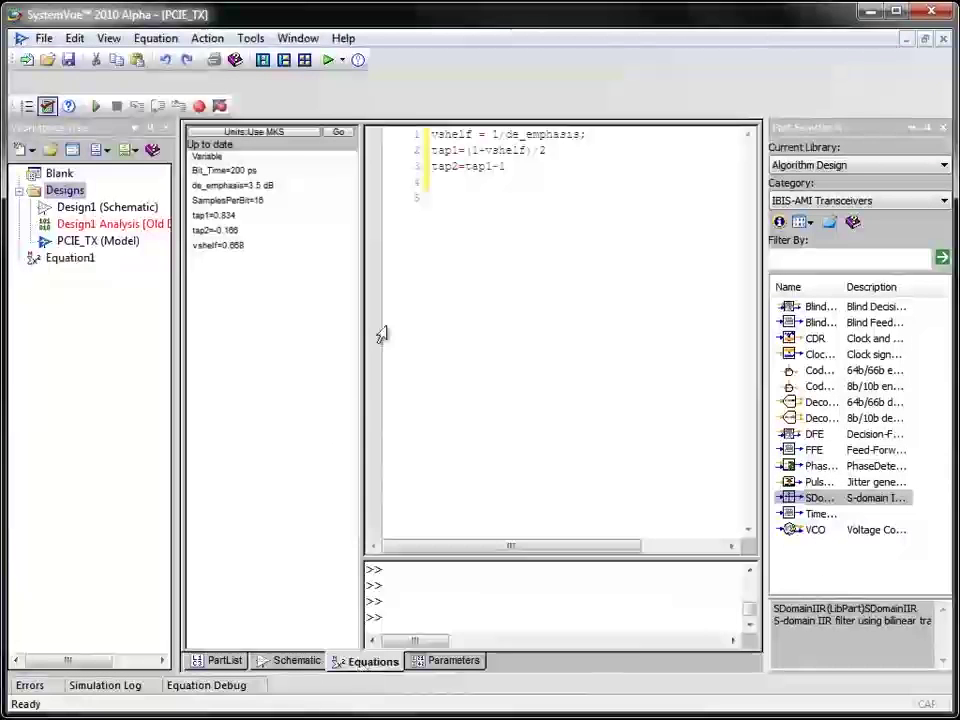
left_click(446, 184)
type("pole1=-8.5e9 pole2=-11e9 fact=4*pi*pi*pole1*pole2")
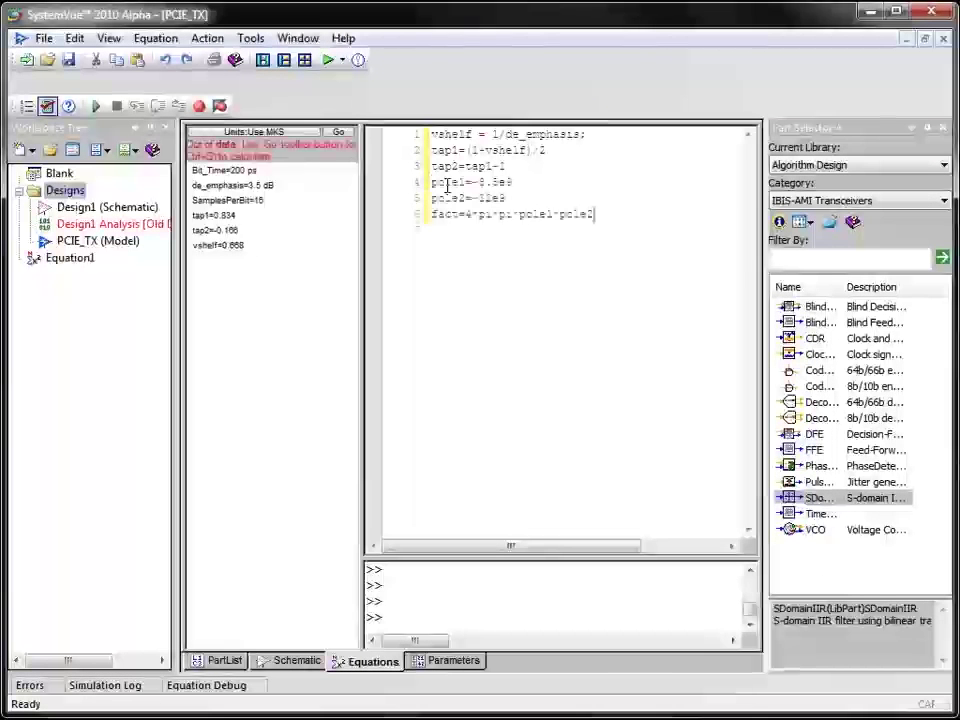
key("Return")
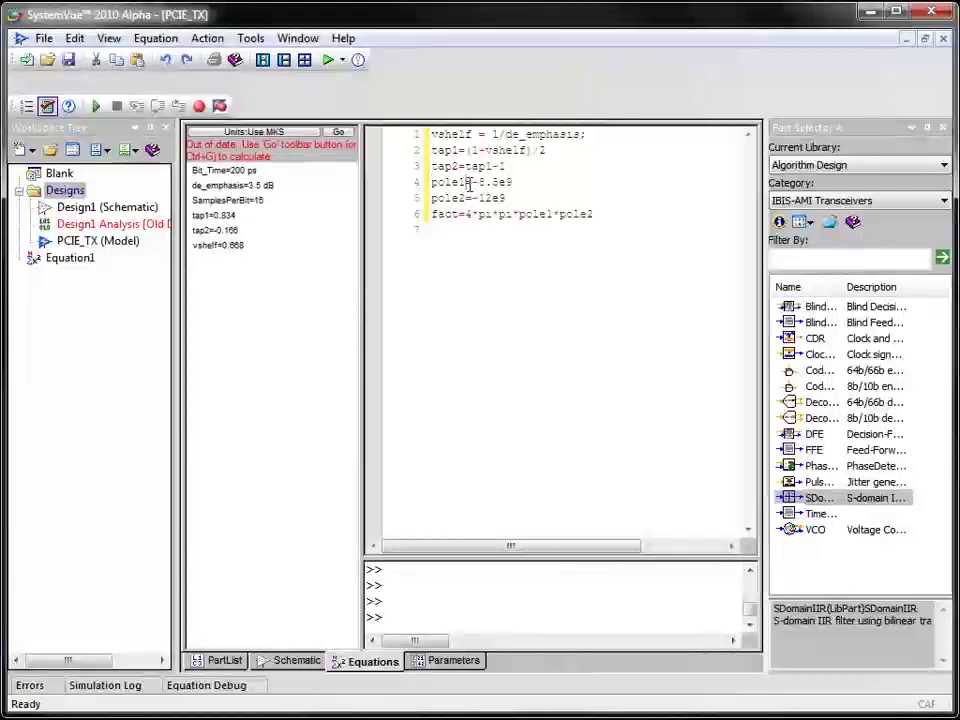
left_click_drag(468, 183, 441, 186)
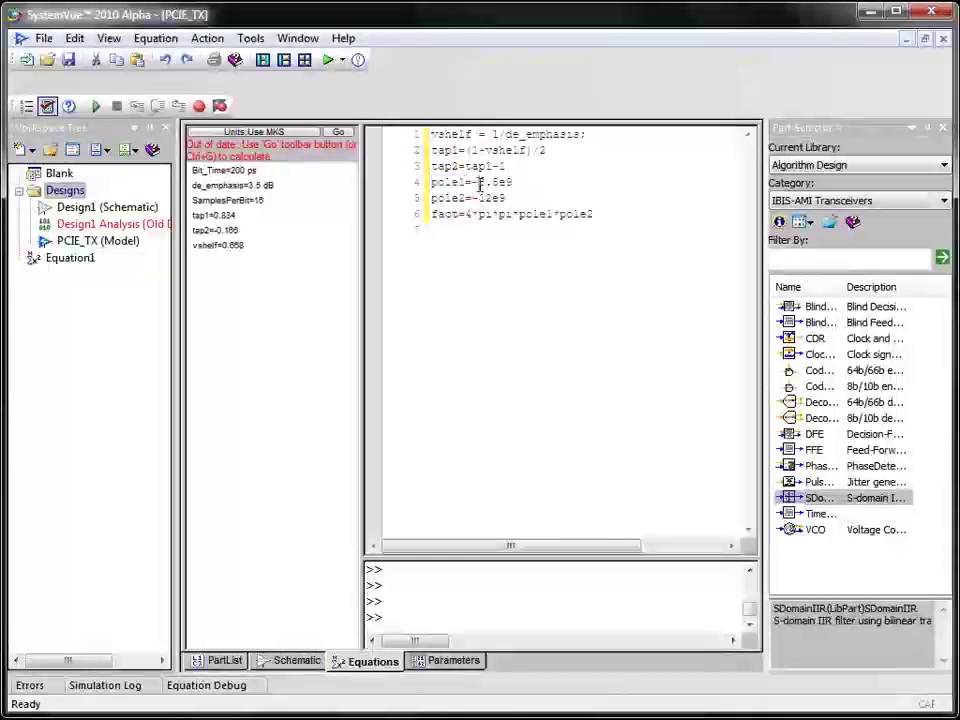
left_click_drag(512, 183, 438, 198)
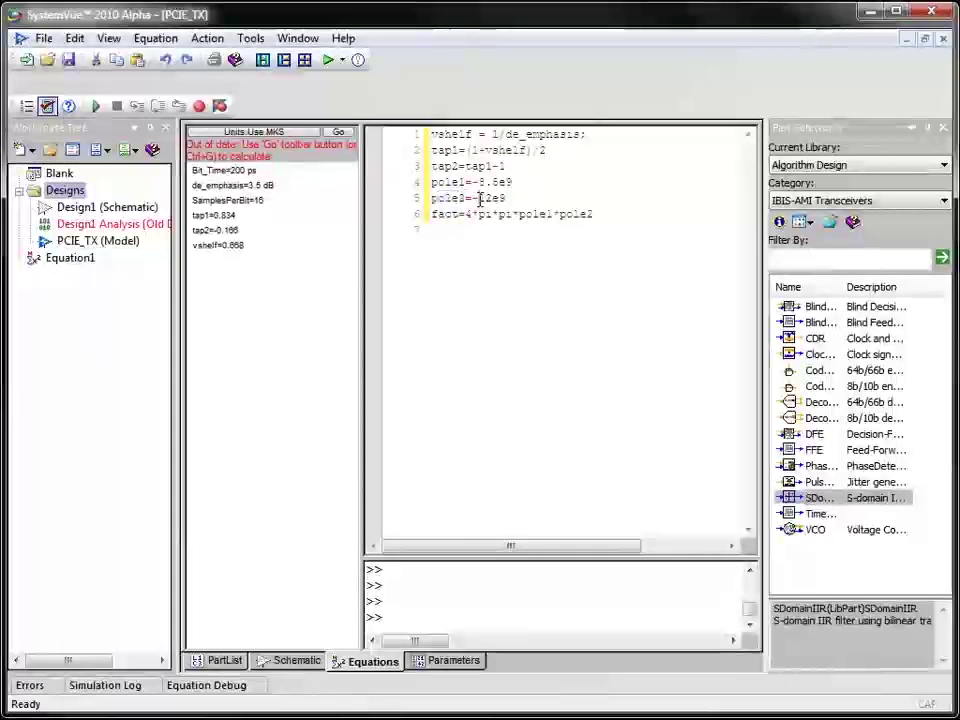
left_click_drag(498, 199, 477, 199)
left_click_drag(598, 215, 430, 224)
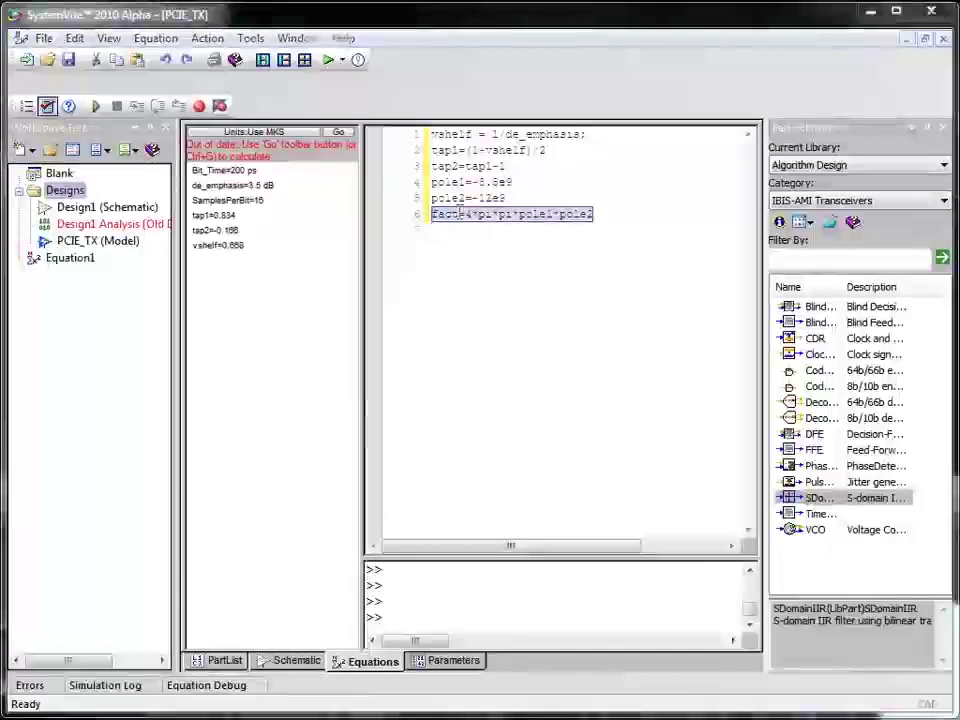
left_click(340, 134)
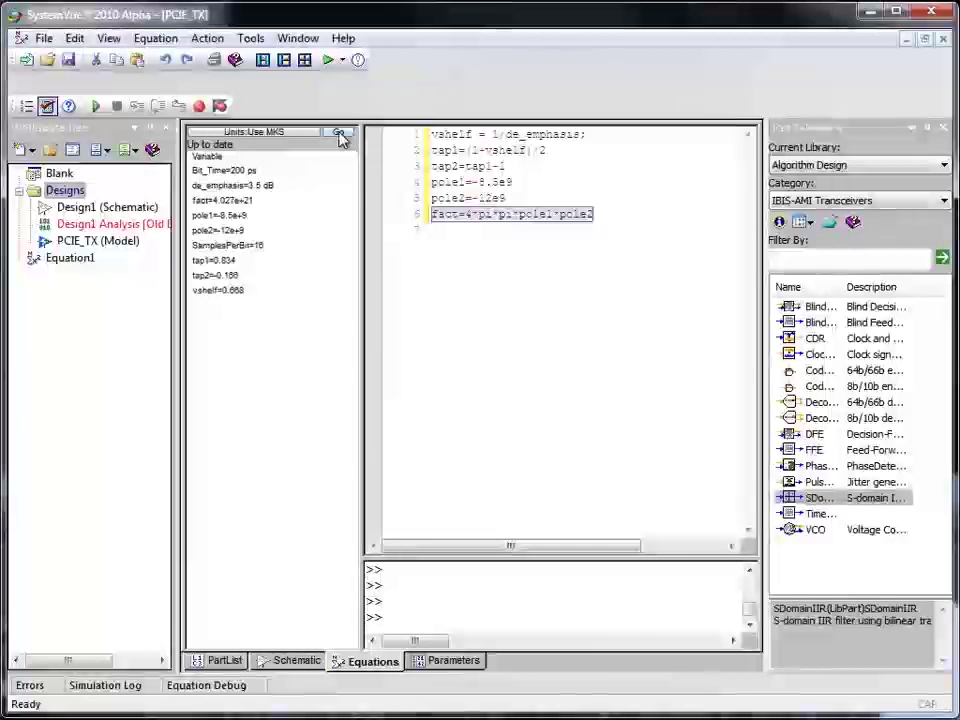
left_click(305, 661)
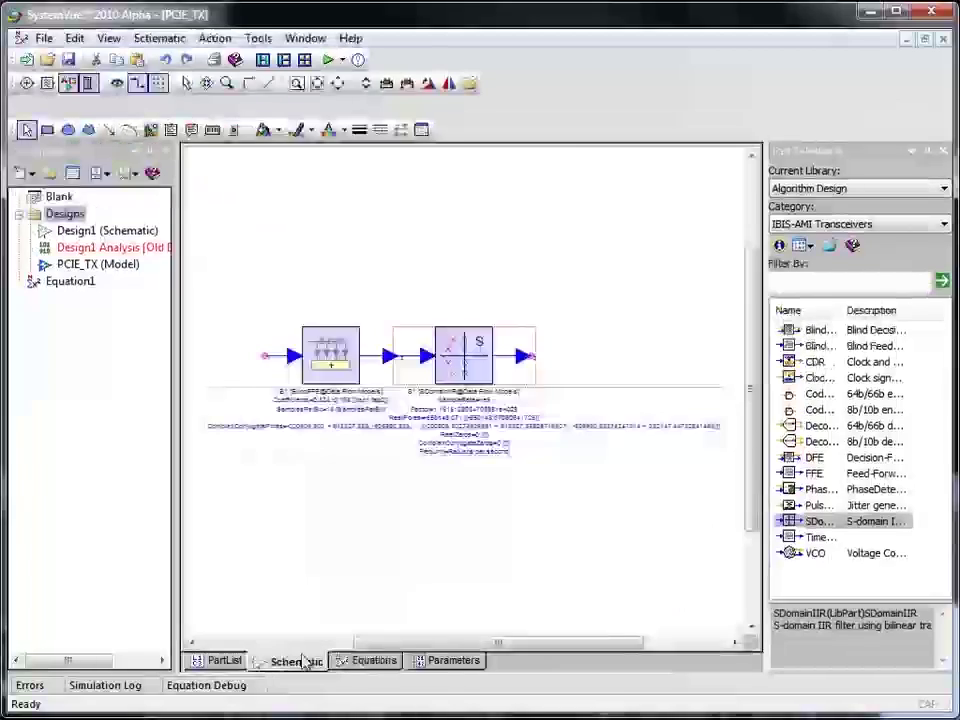
- Set the S1 filter's SampleRate to SamplesPerBit/Bit_Time
left_click(473, 340)
double_click(473, 340)
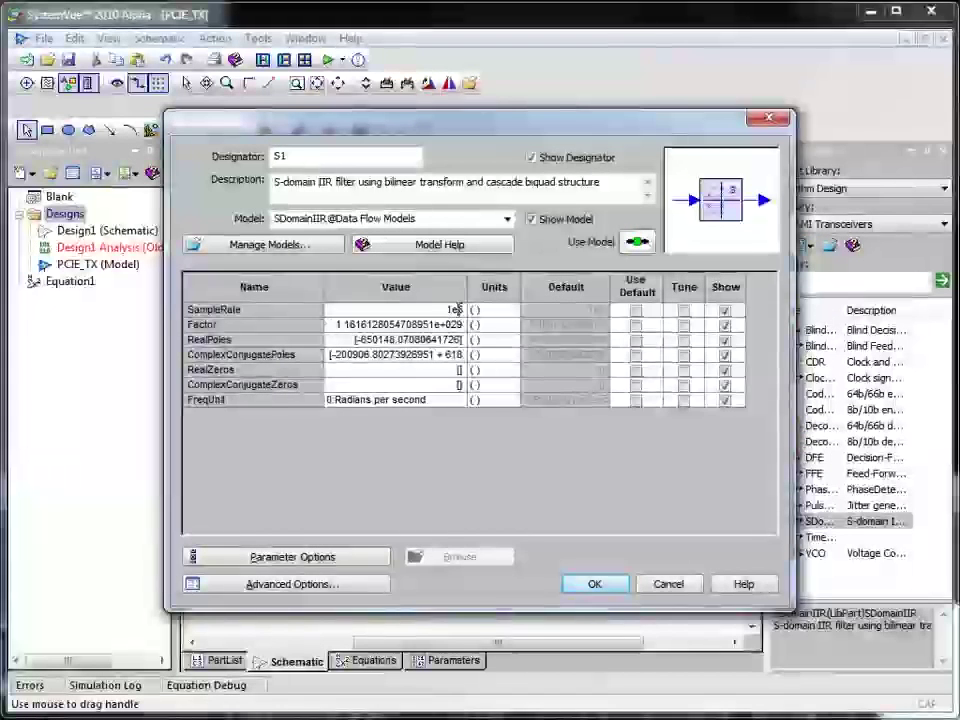
double_click(450, 309)
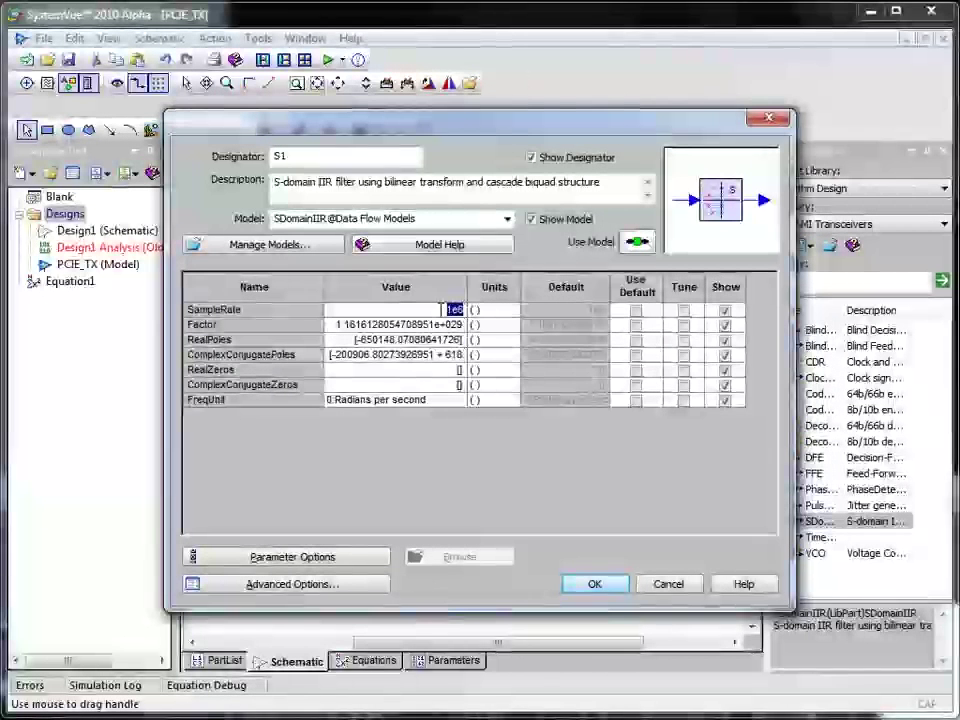
type("Samples")
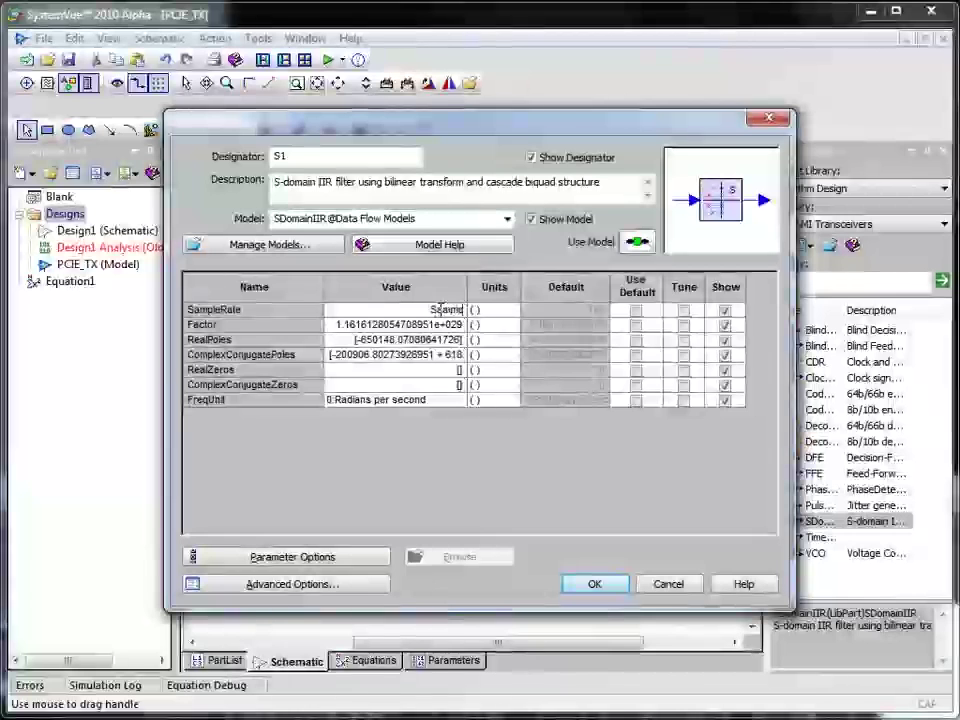
type("Per")
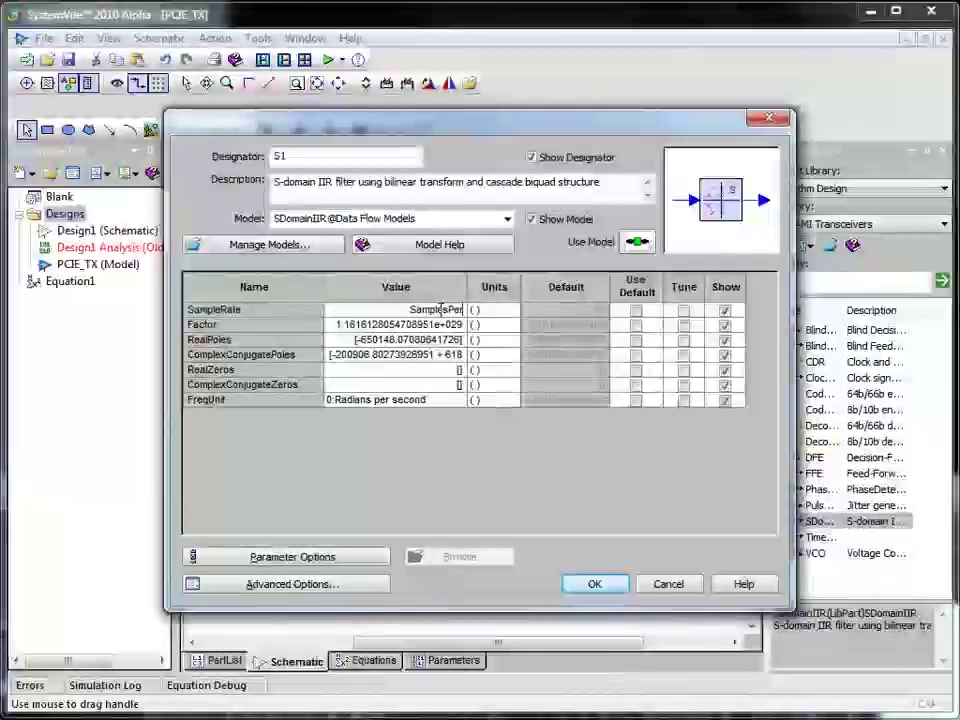
type("Bit/")
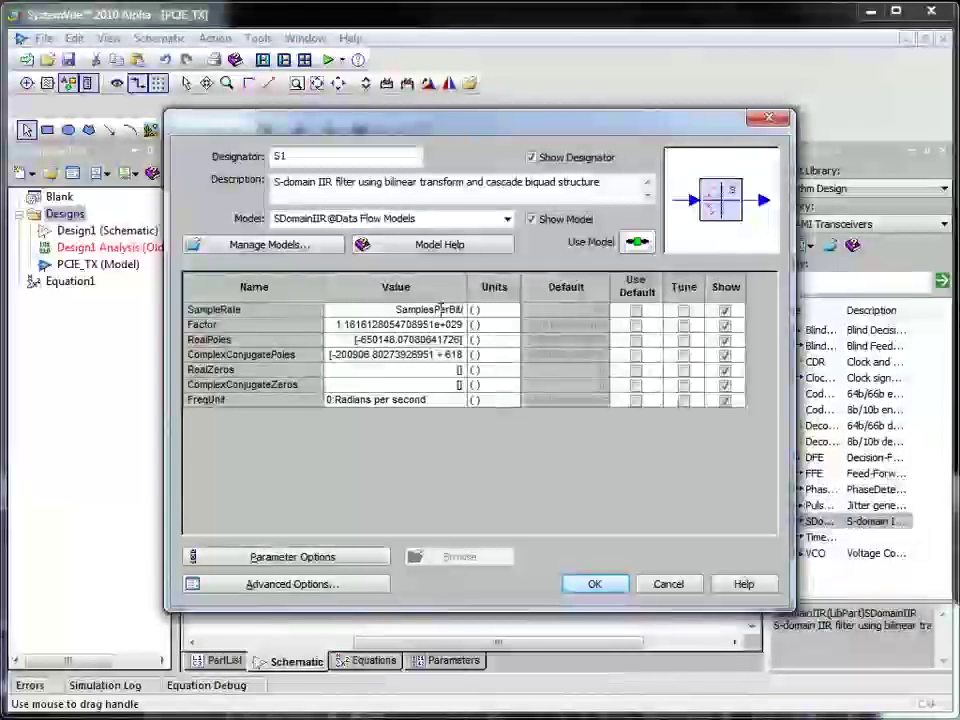
type("*B")
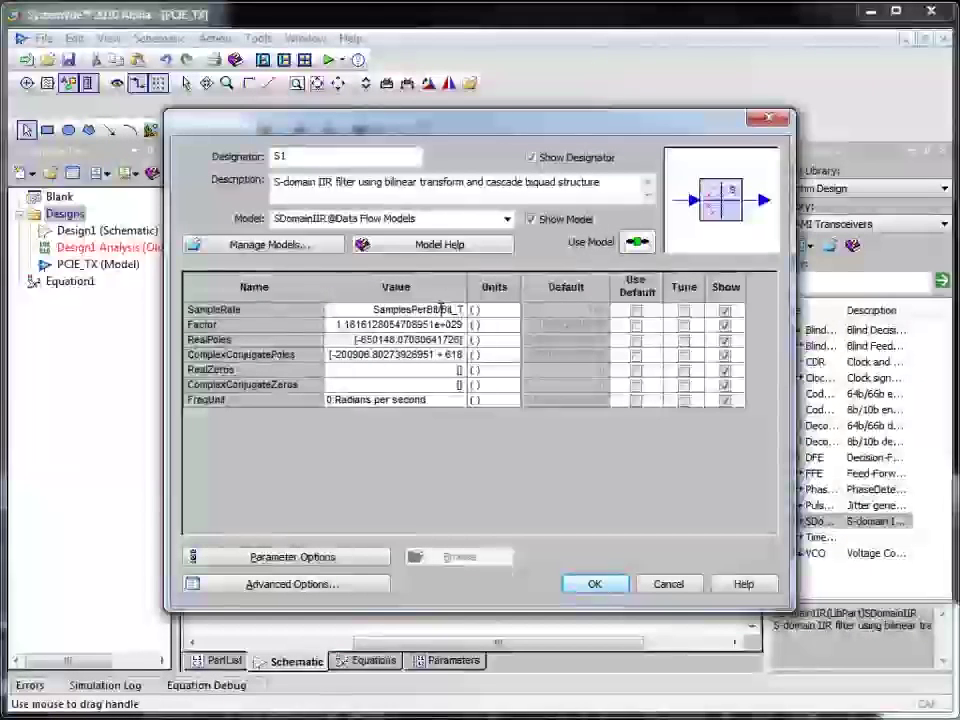
type("it_Time")
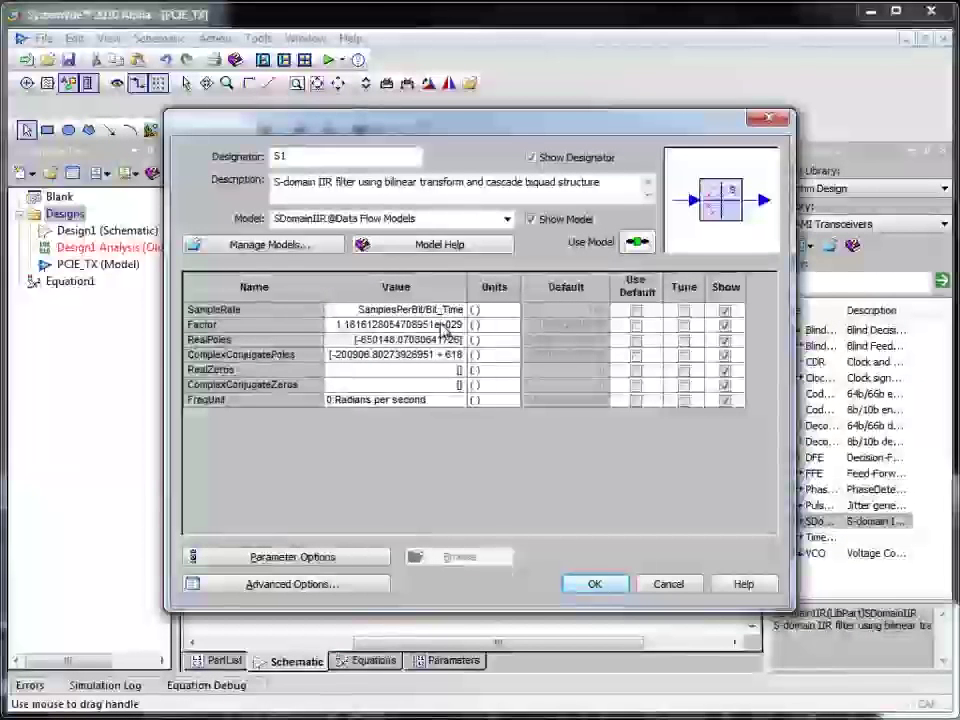
- Set S1's Factor to fact and RealPoles to [pole1 pole2]
left_click(211, 331)
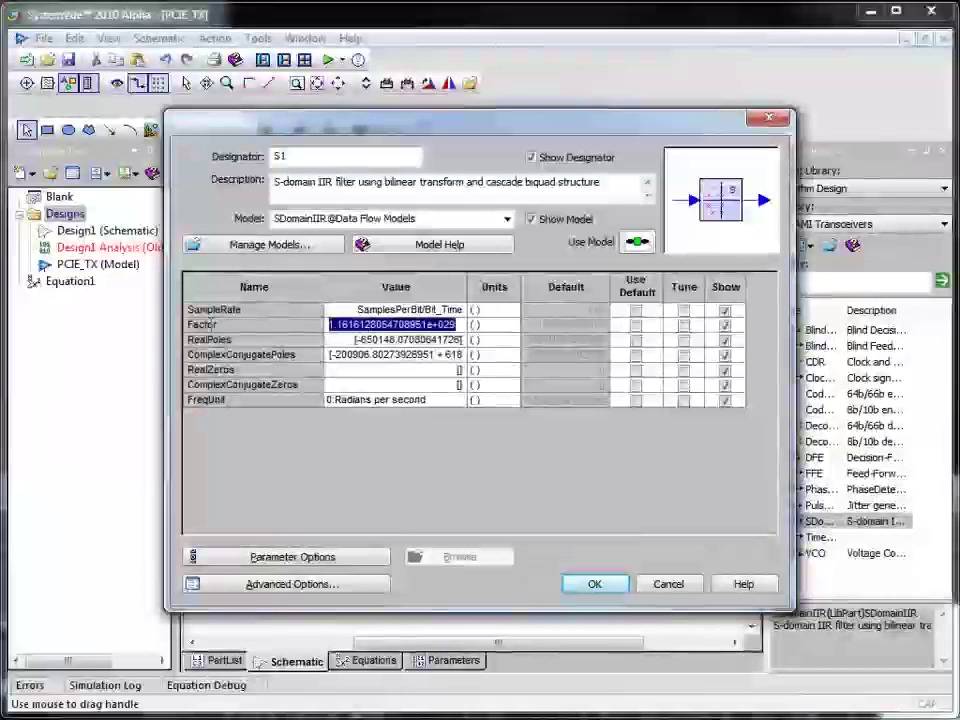
type("factor")
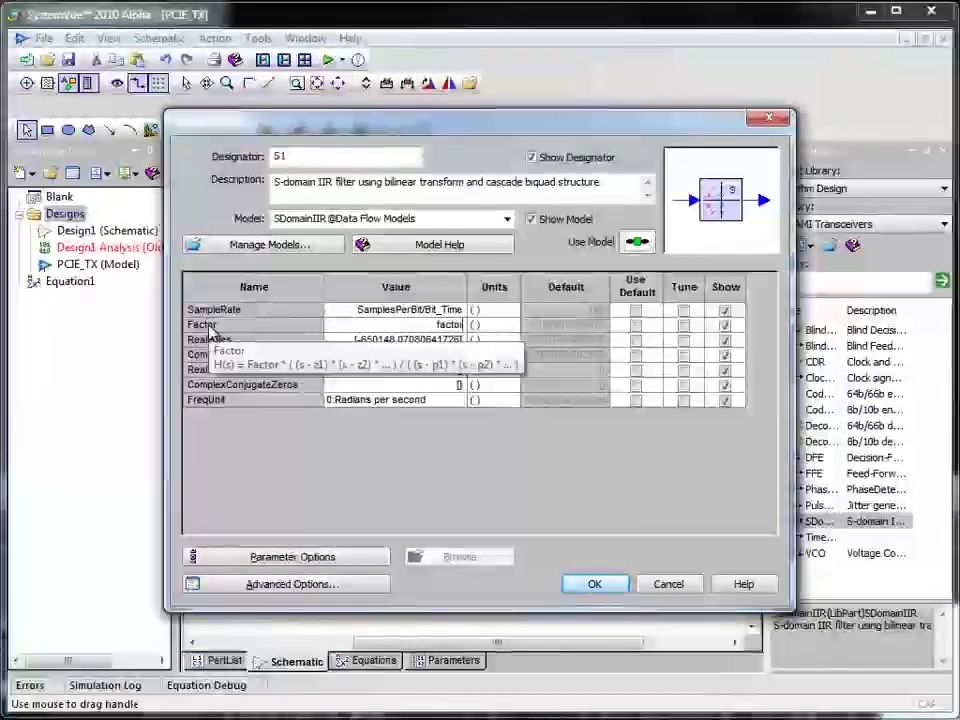
key("BackSpace")
key("BackSpace")
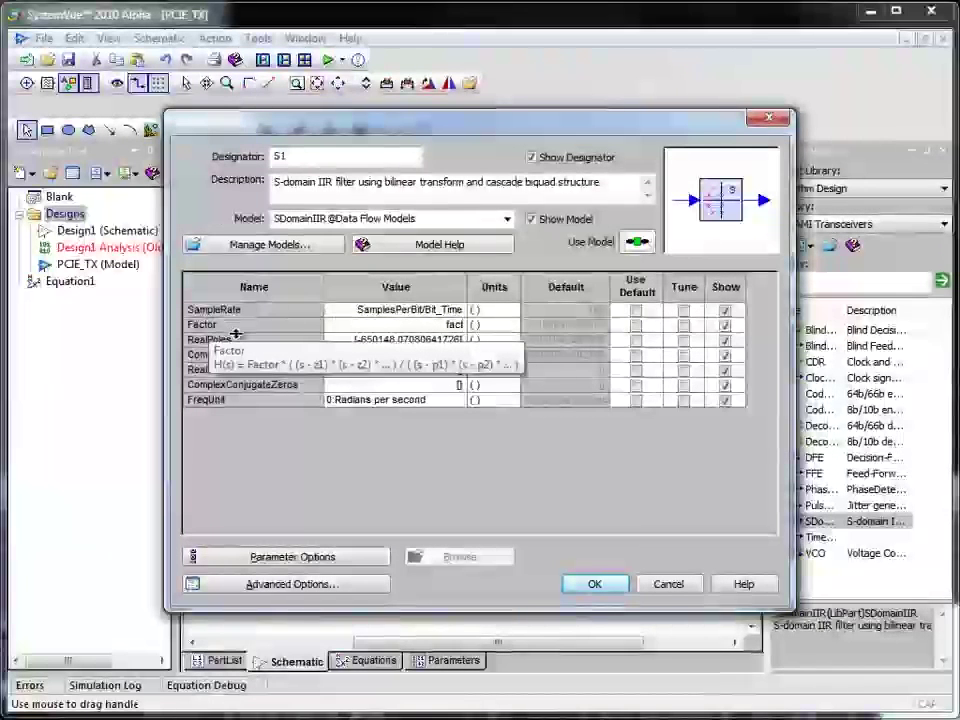
left_click(358, 341)
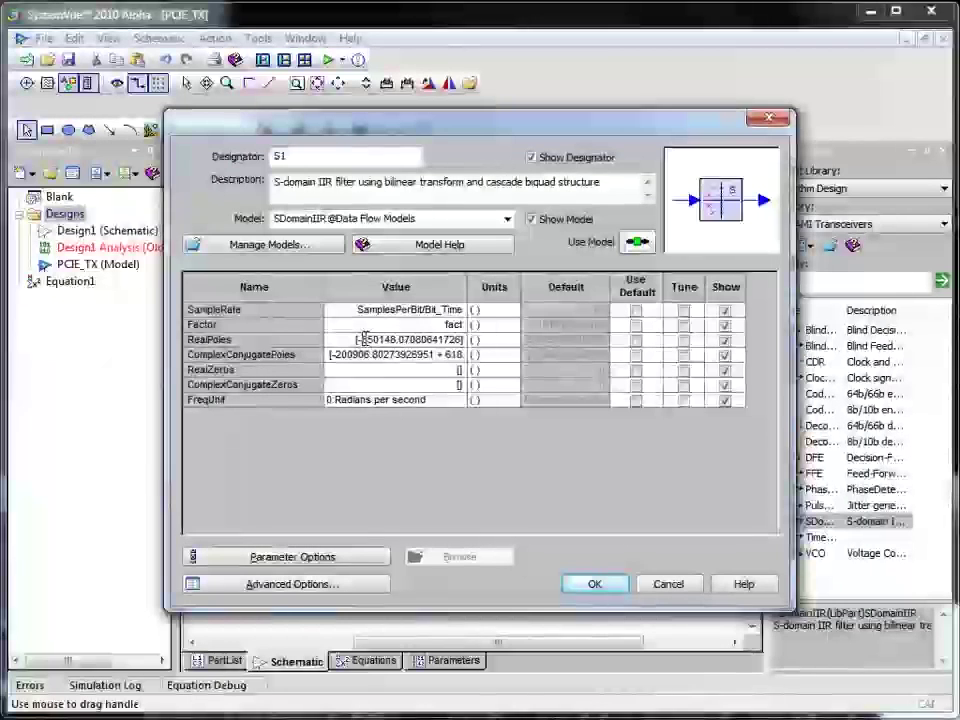
left_click_drag(357, 339, 462, 341)
key("BackSpace")
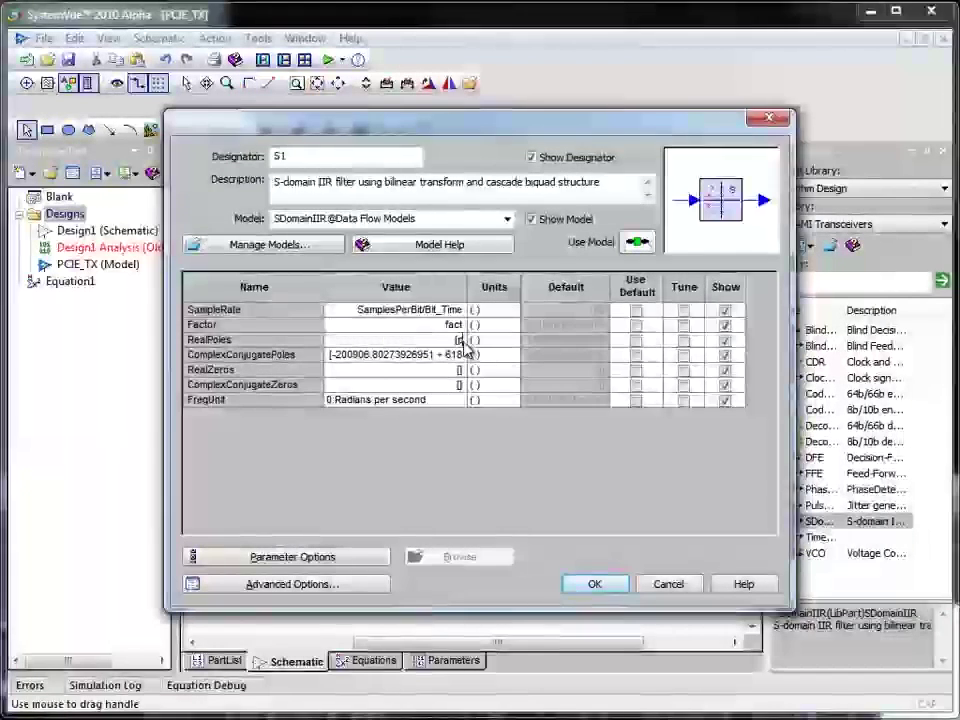
type("pole1")
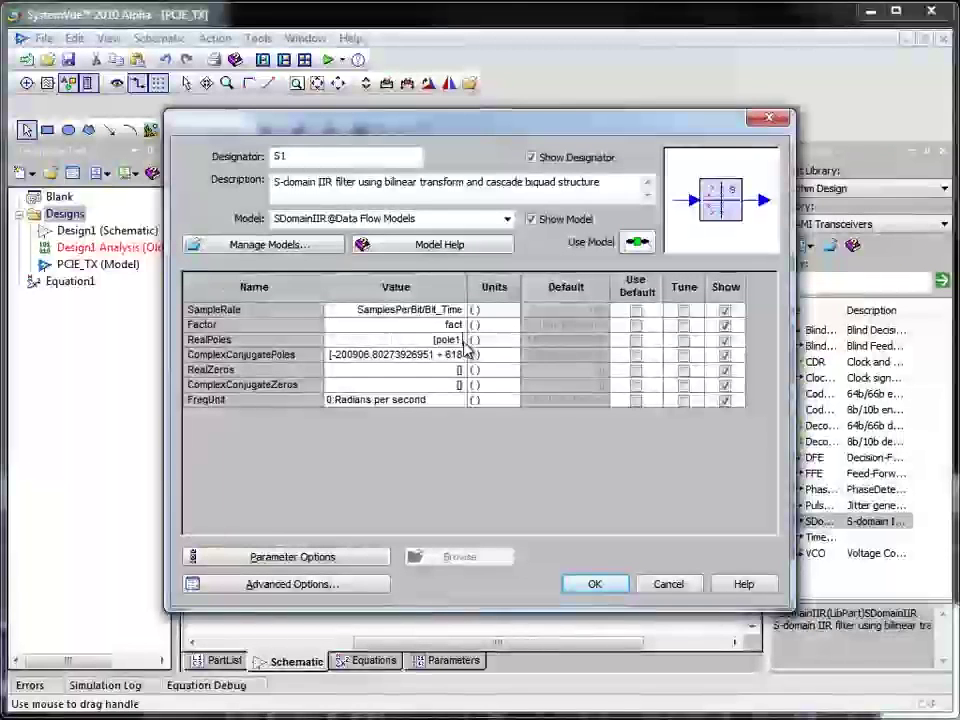
type(" pole2")
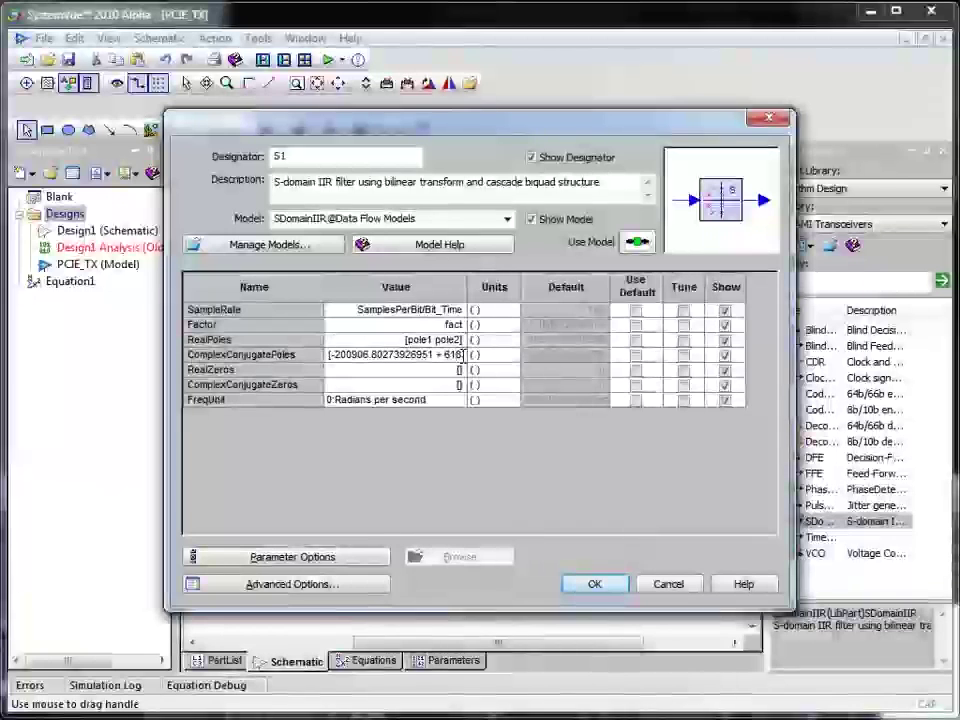
- Empty S1's ComplexConjugatePoles to [], set FreqUnit to 1:Hz, and confirm
left_click(329, 355)
left_click_drag(329, 355, 579, 349)
key("Delete")
type("[]")
key("Return")
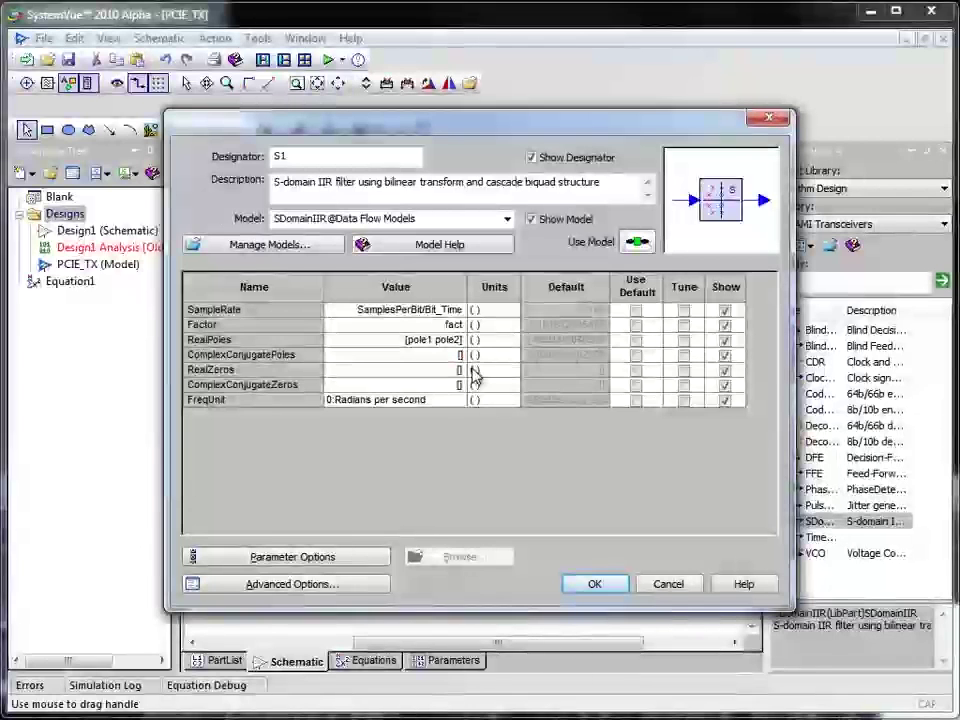
left_click(453, 406)
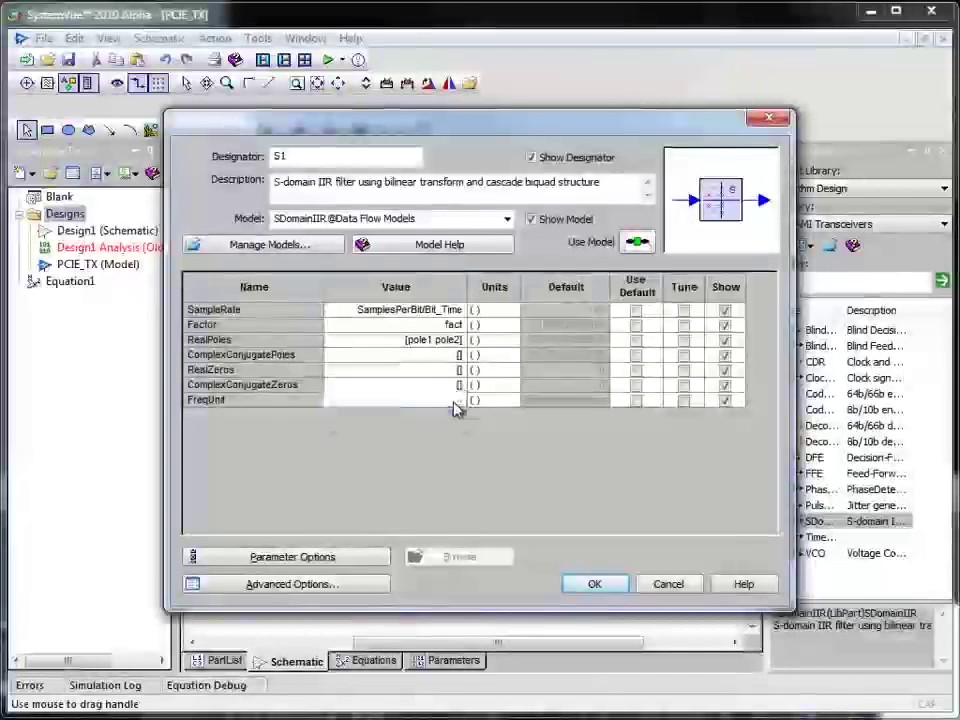
left_click(455, 404)
left_click(447, 432)
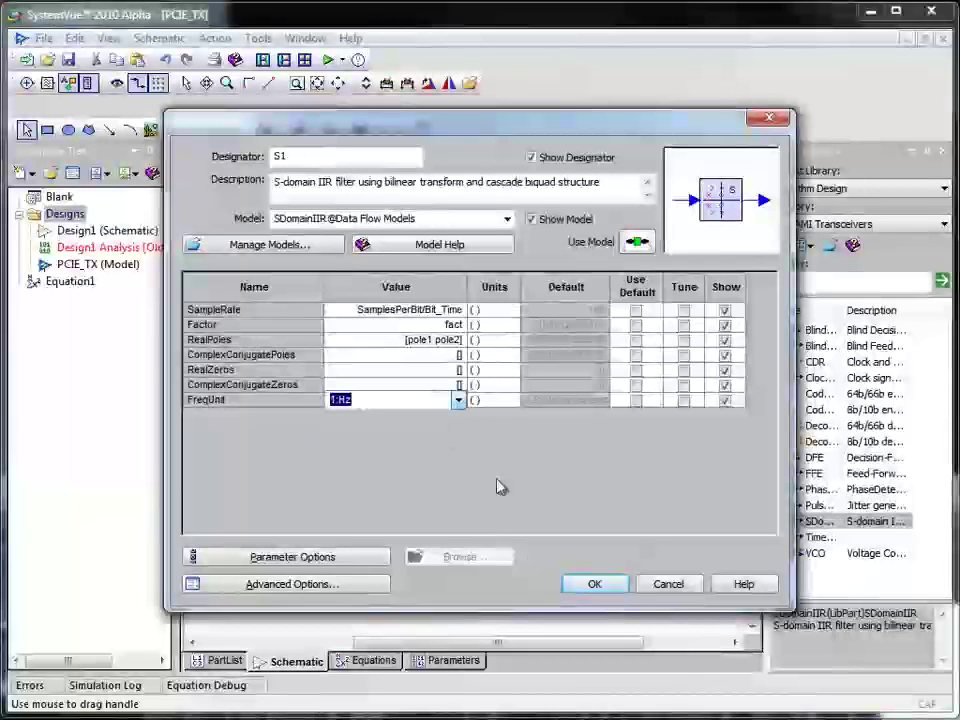
left_click(596, 584)
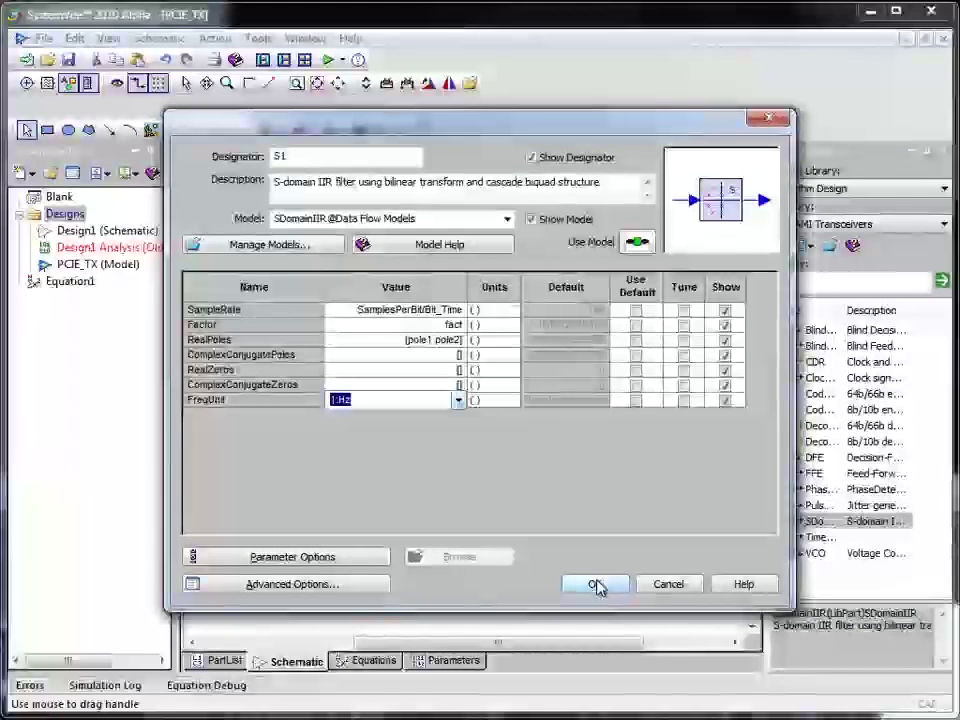
- Apply the S1 filter parameters (Factor=fact, RealPoles [pole1 pole2], FreqUnit=Hz) and zoom in to check the block
left_click(596, 584)
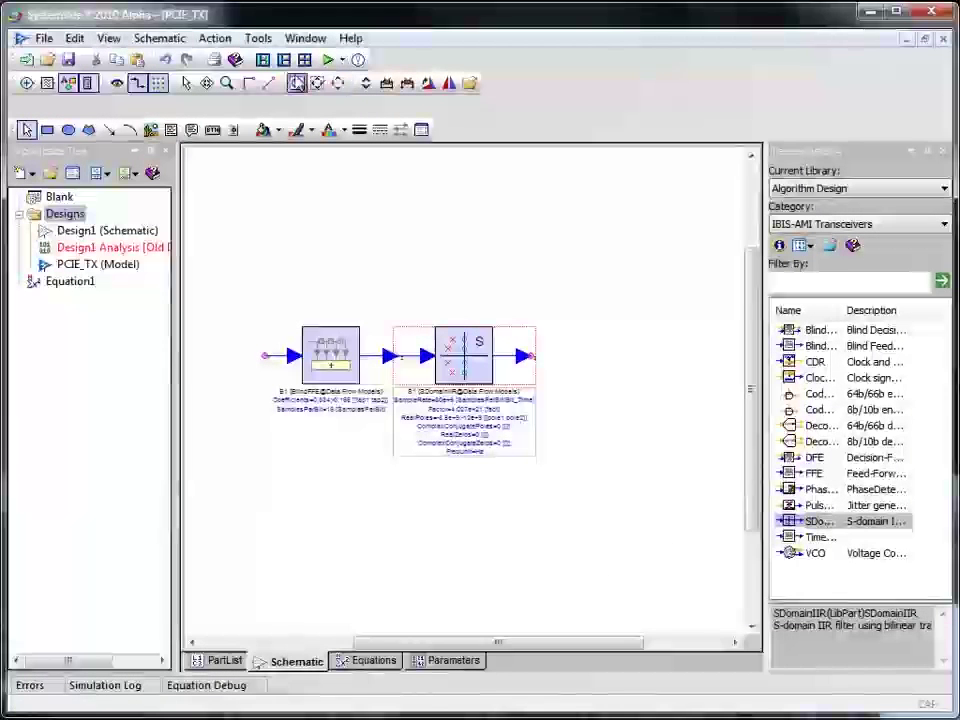
left_click(296, 82)
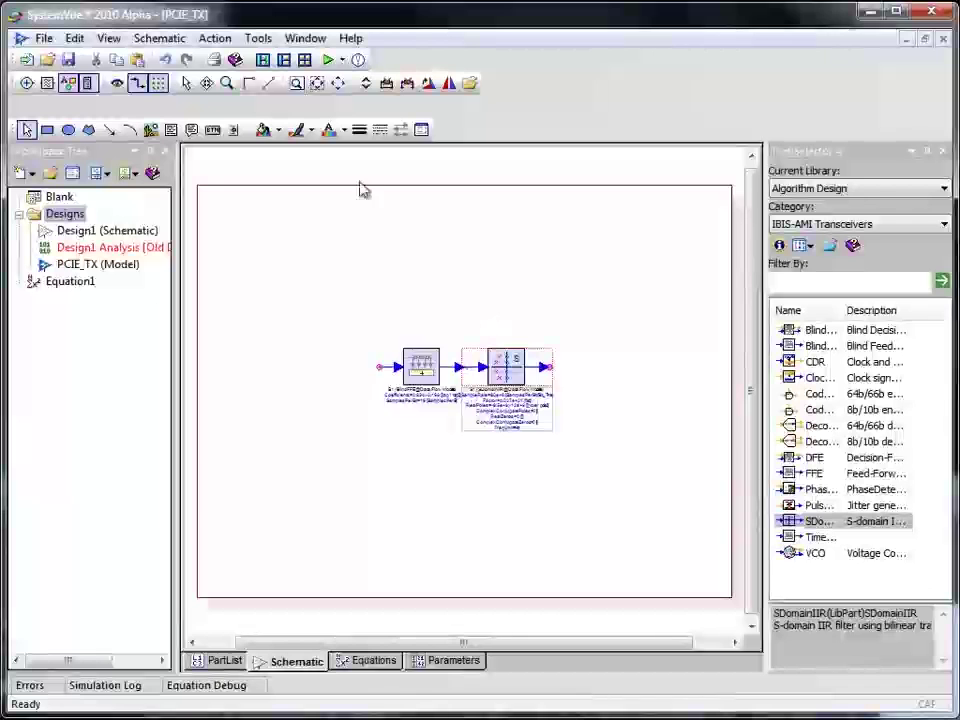
left_click(227, 84)
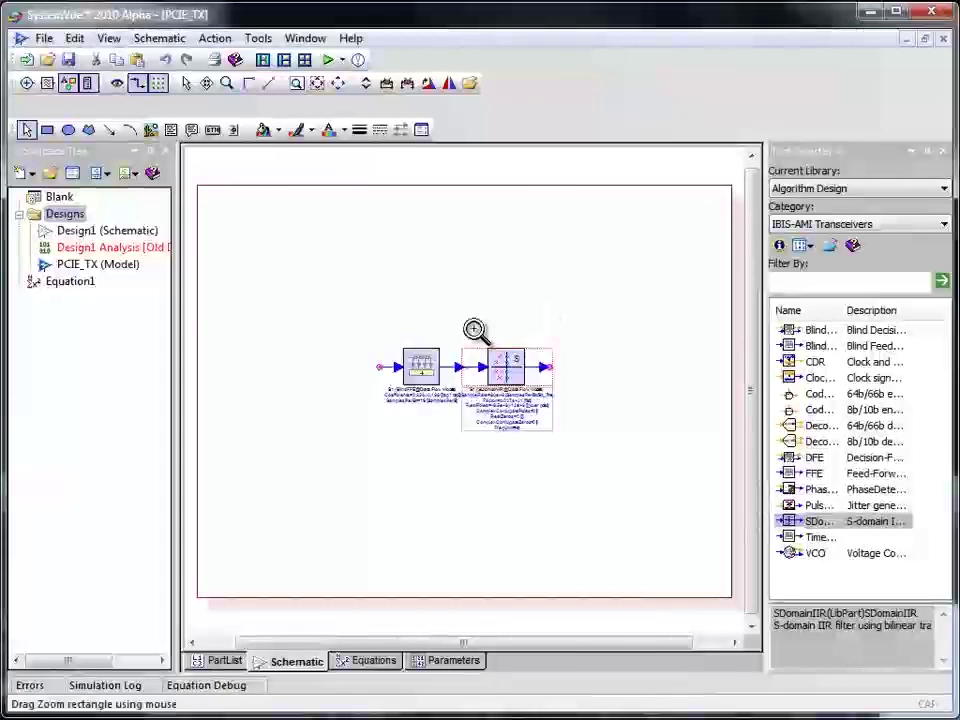
left_click_drag(583, 444, 580, 443)
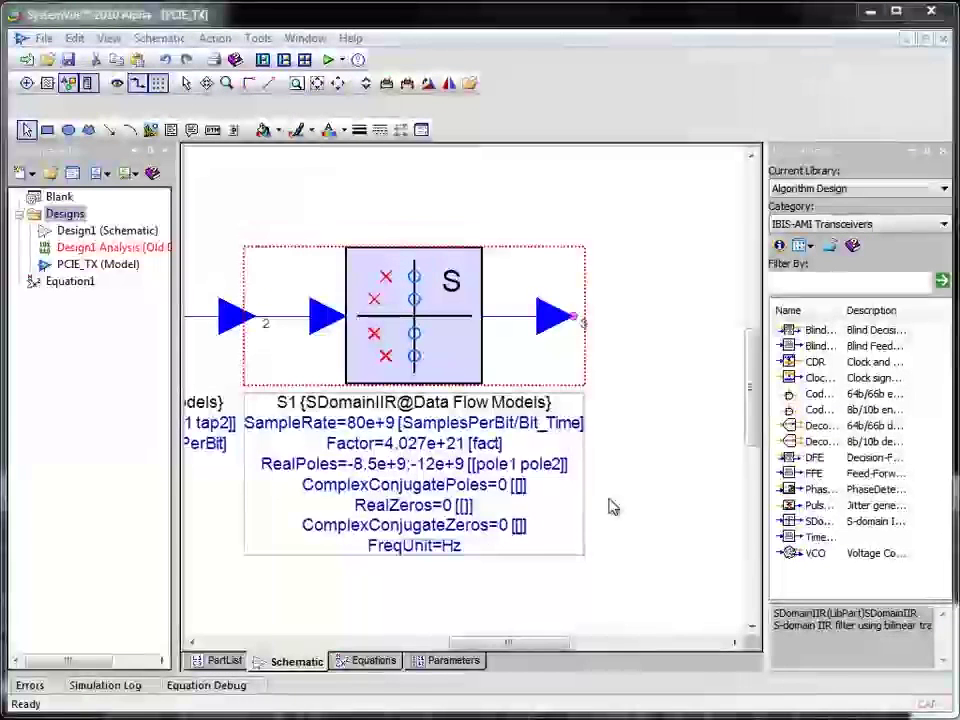
left_click(338, 85)
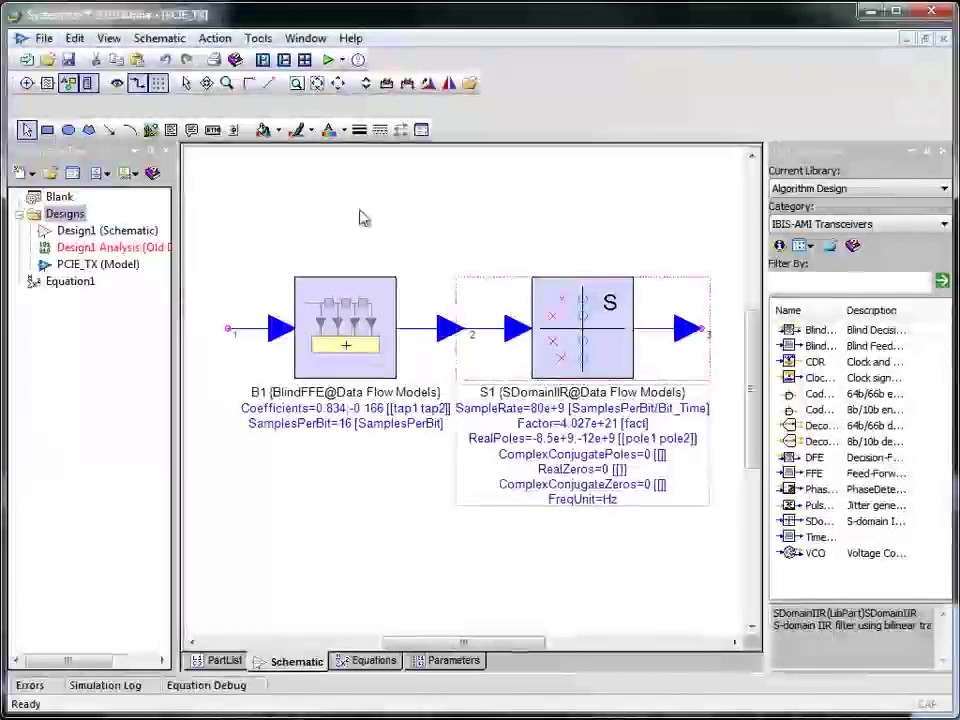
- Add data ports at the BlindFFE input and the S1 filter output, then save the PCIE_TX design
left_click(361, 217)
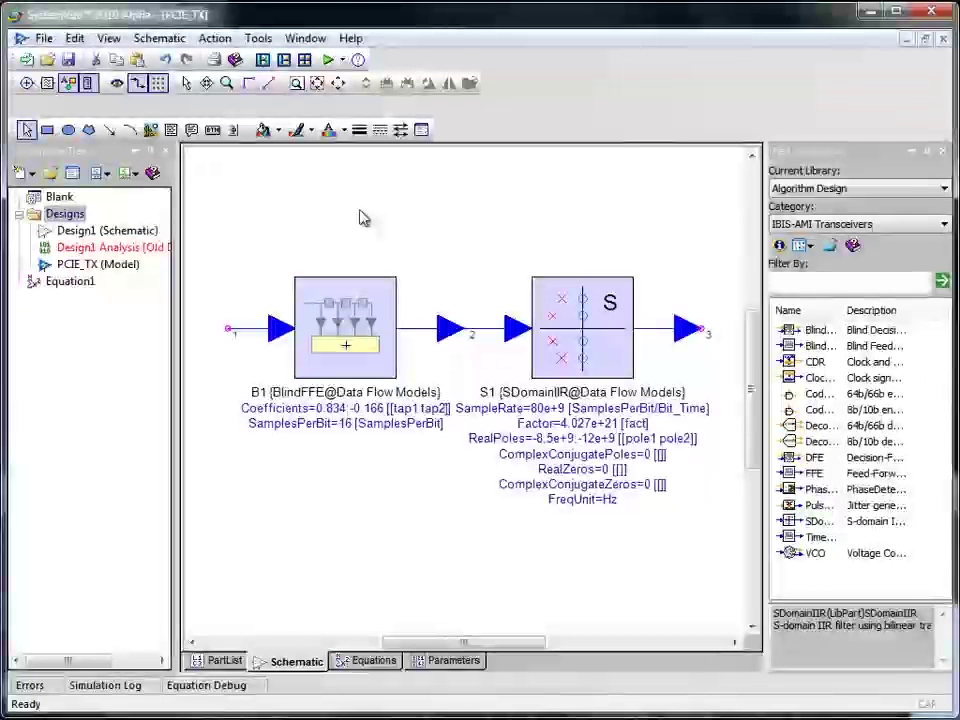
left_click(228, 329)
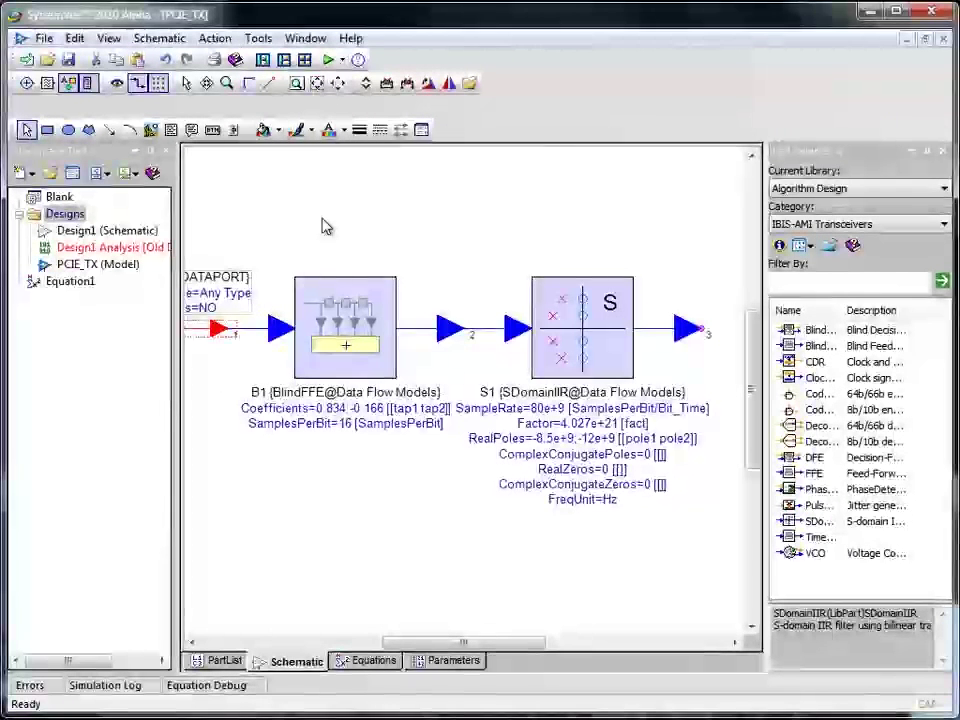
left_click(712, 330)
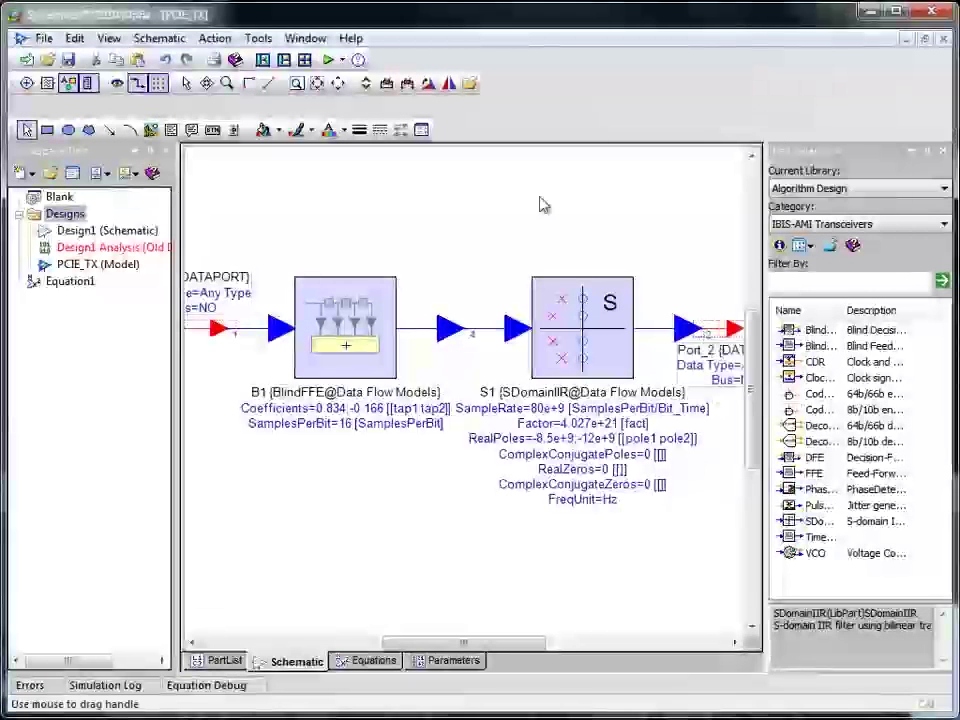
left_click(338, 83)
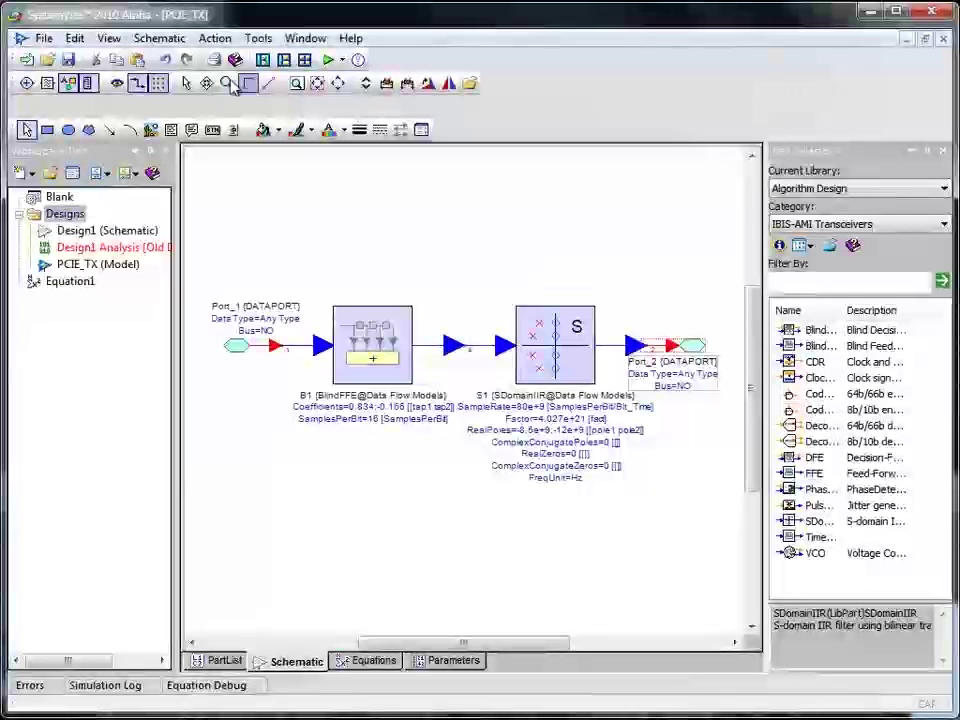
left_click(69, 61)
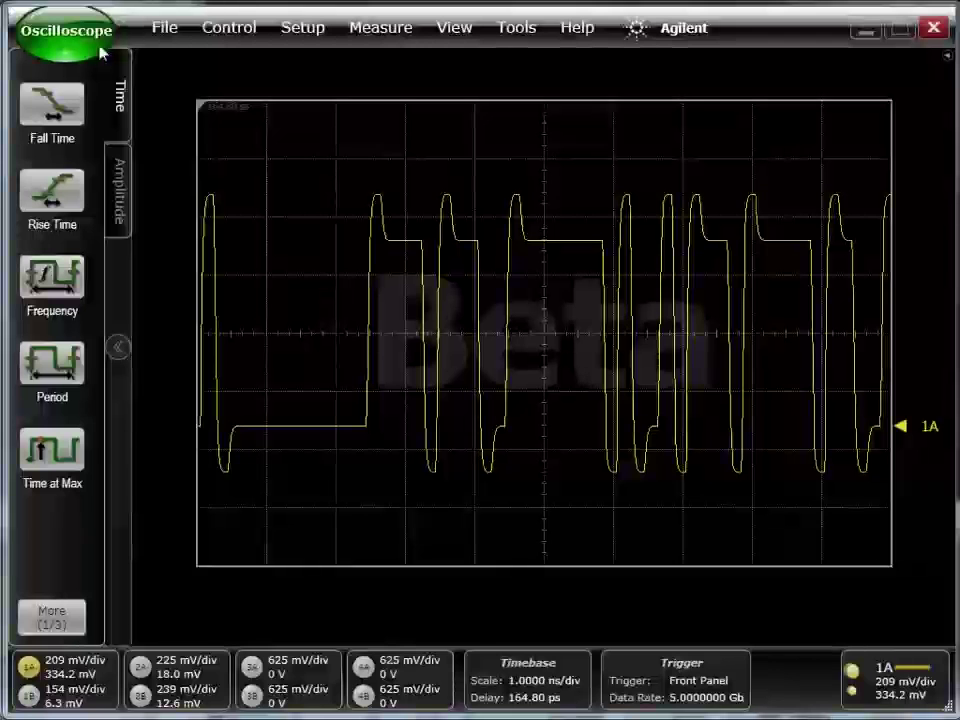
- Choose File > Exit in FlexDSO to exit the oscilloscope application
left_click(167, 36)
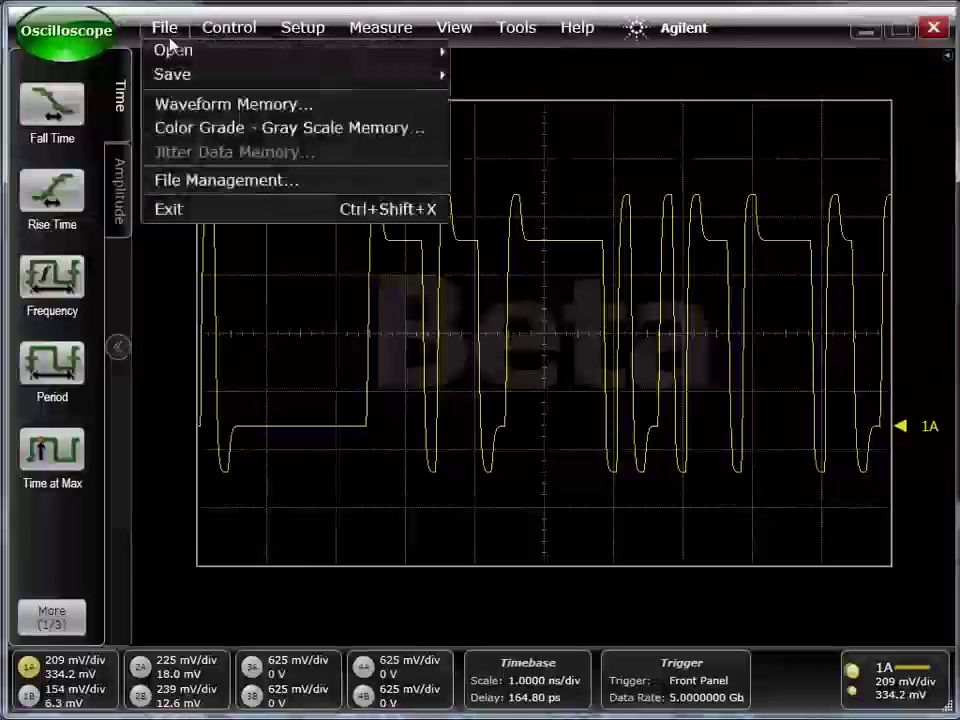
left_click(208, 210)
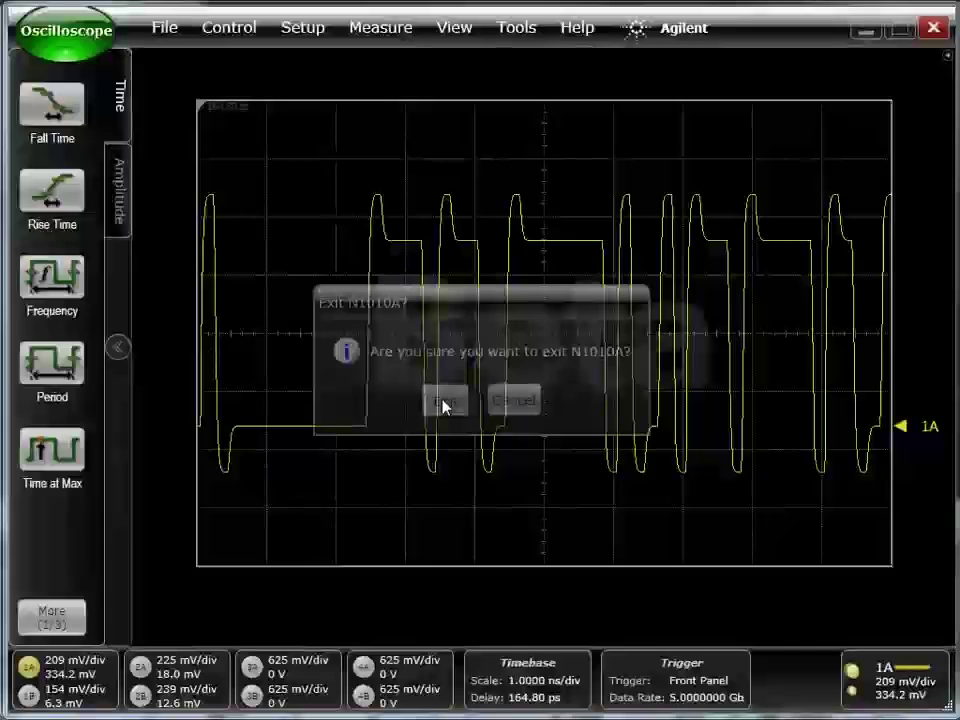